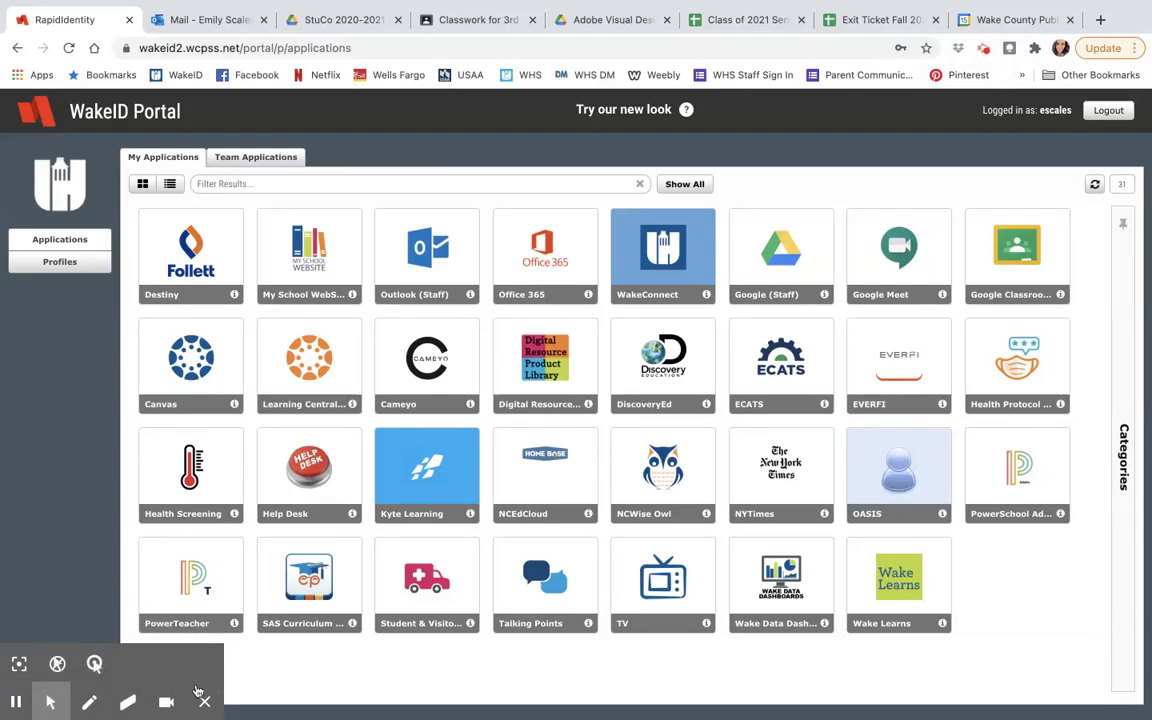
Step: From the WakeID Portal, open Cameyo online apps and launch Illustrator
click(182, 625)
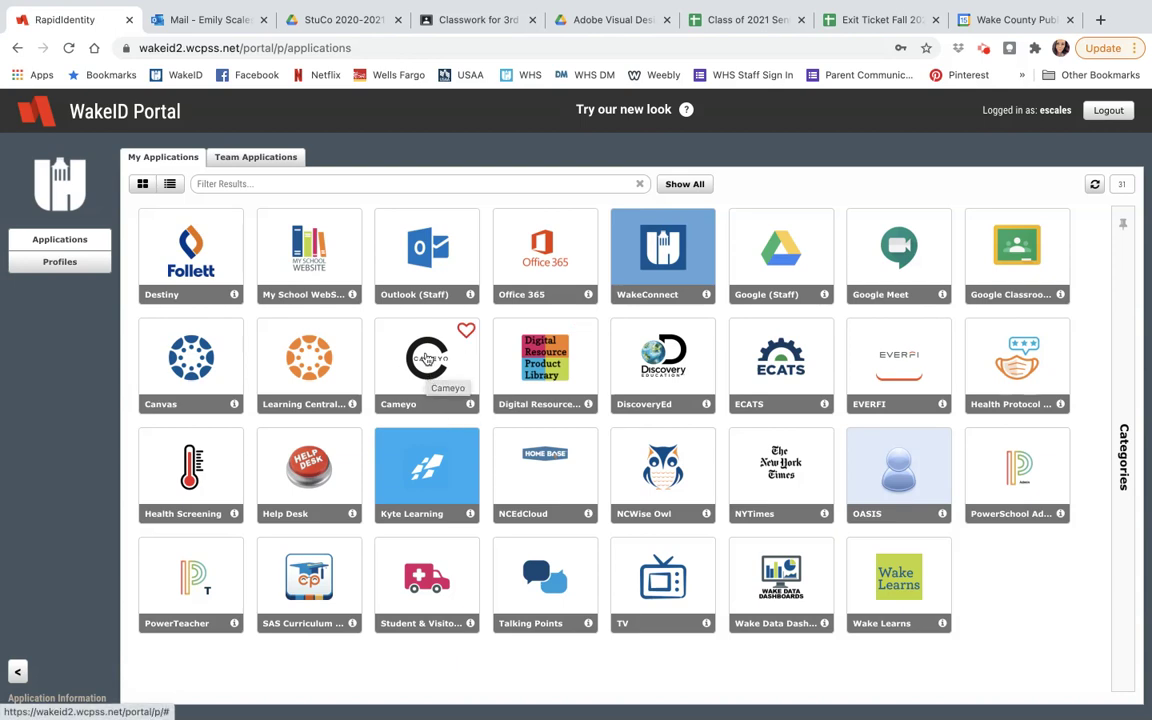
click(427, 358)
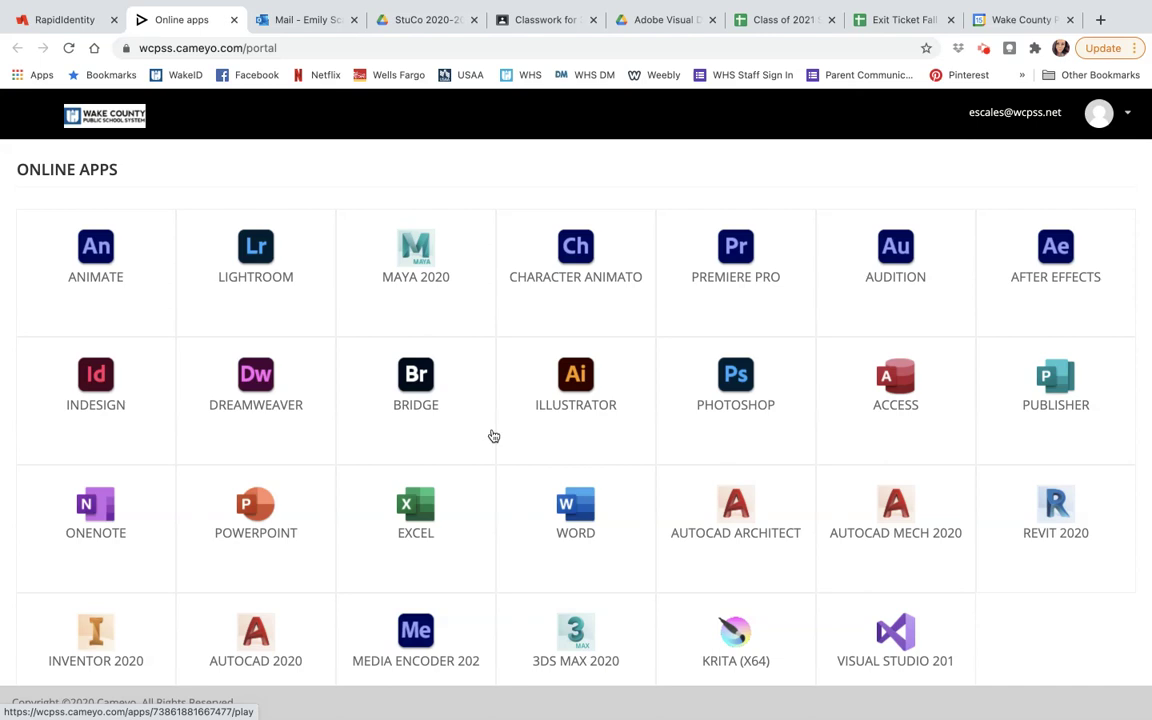
click(596, 404)
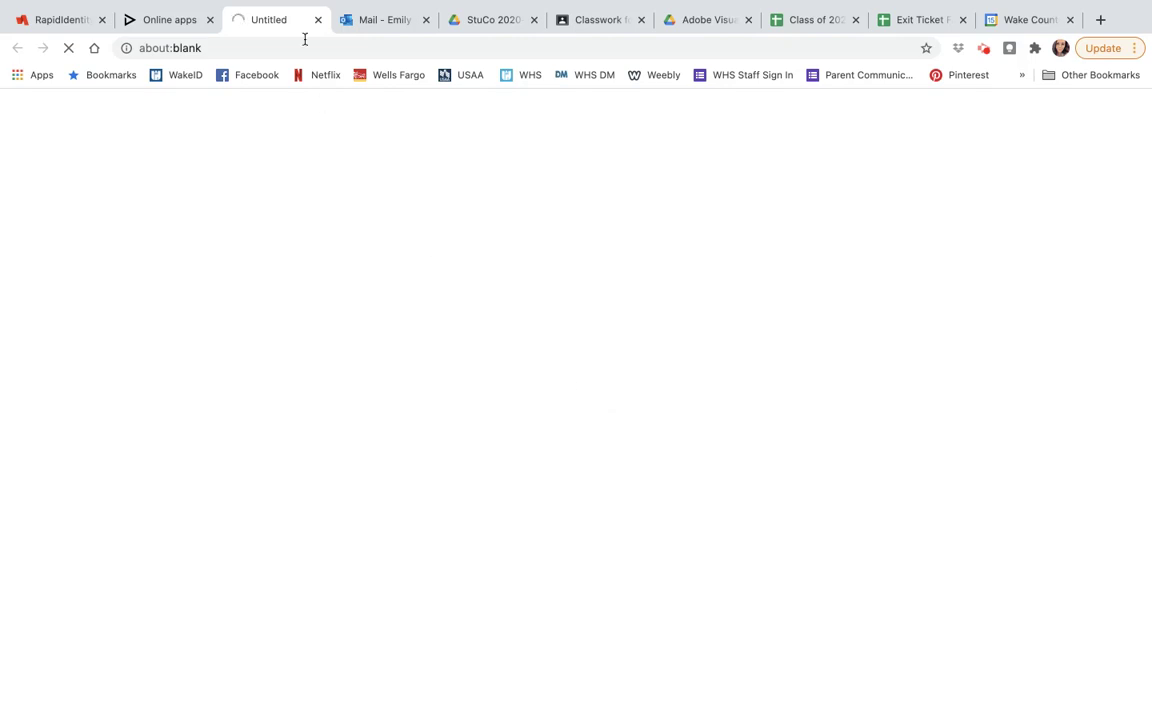
Step: Switch to the tab where Illustrator is loading and allow the site clipboard access
click(178, 22)
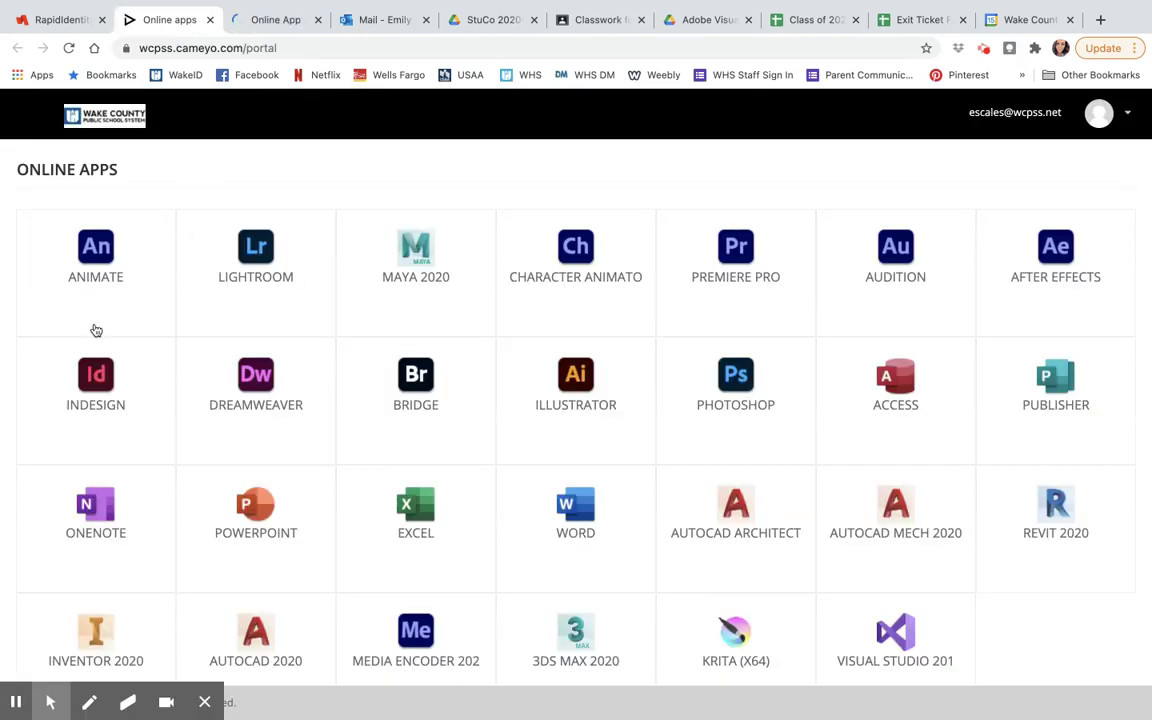
click(210, 705)
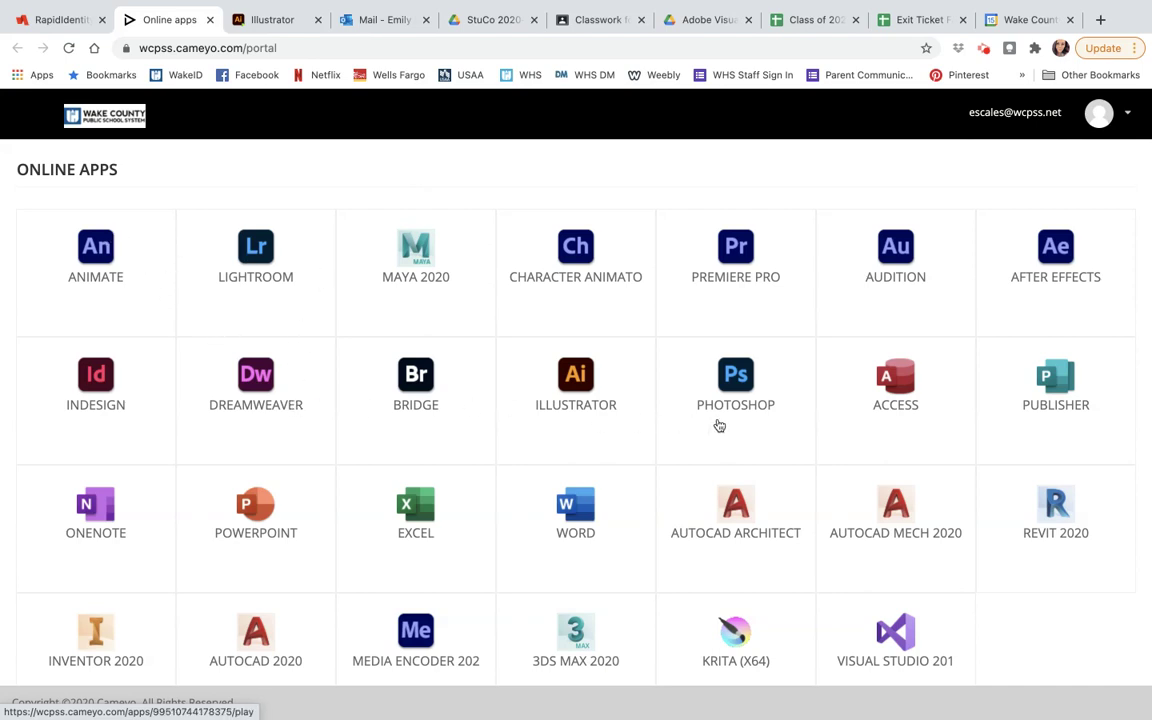
click(255, 31)
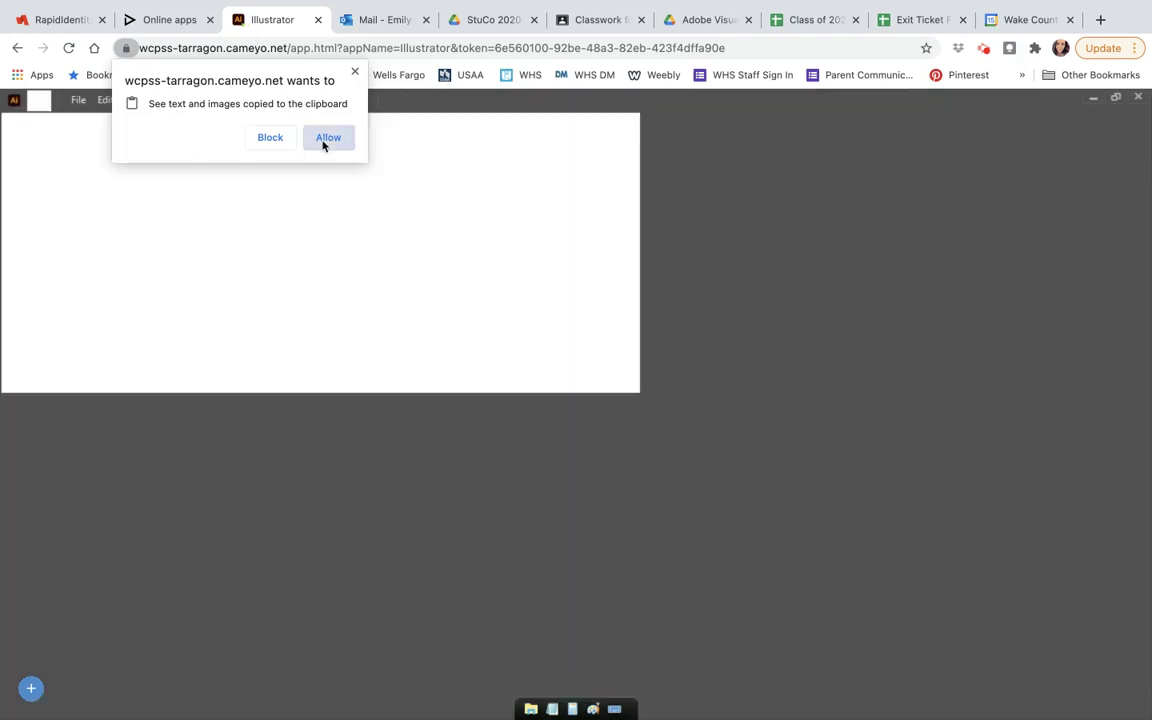
click(323, 144)
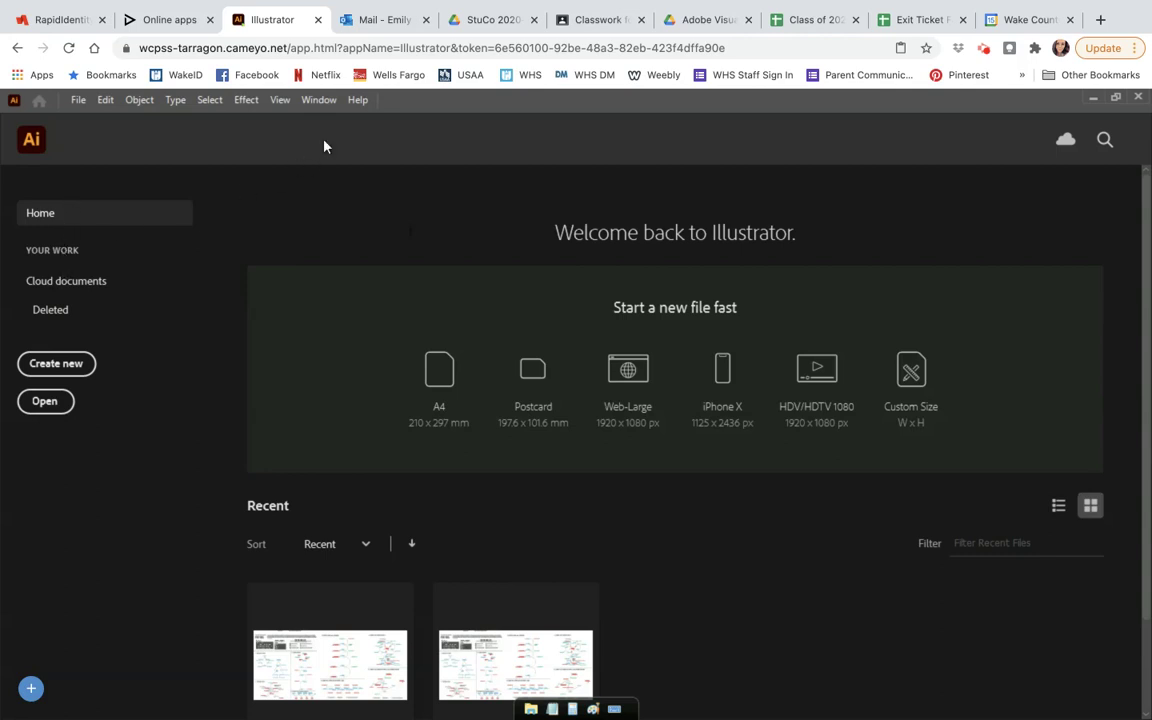
Step: Sign out of the Adobe account via Help > Sign Out and confirm for all apps
click(356, 101)
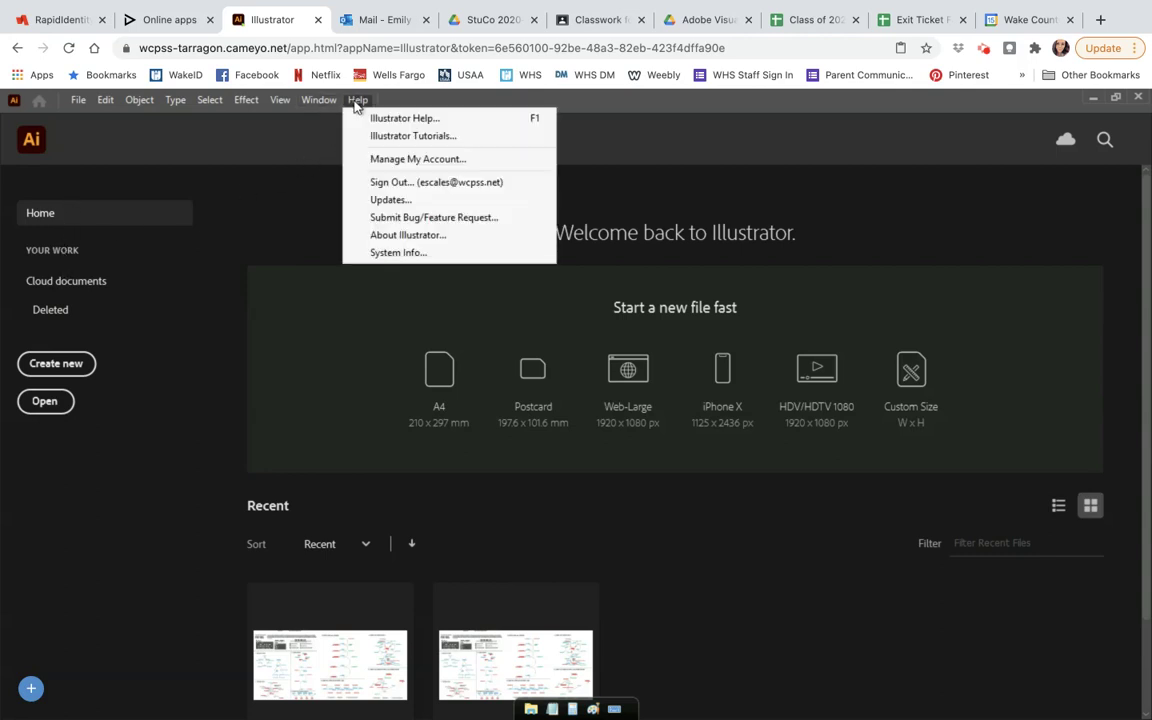
click(386, 185)
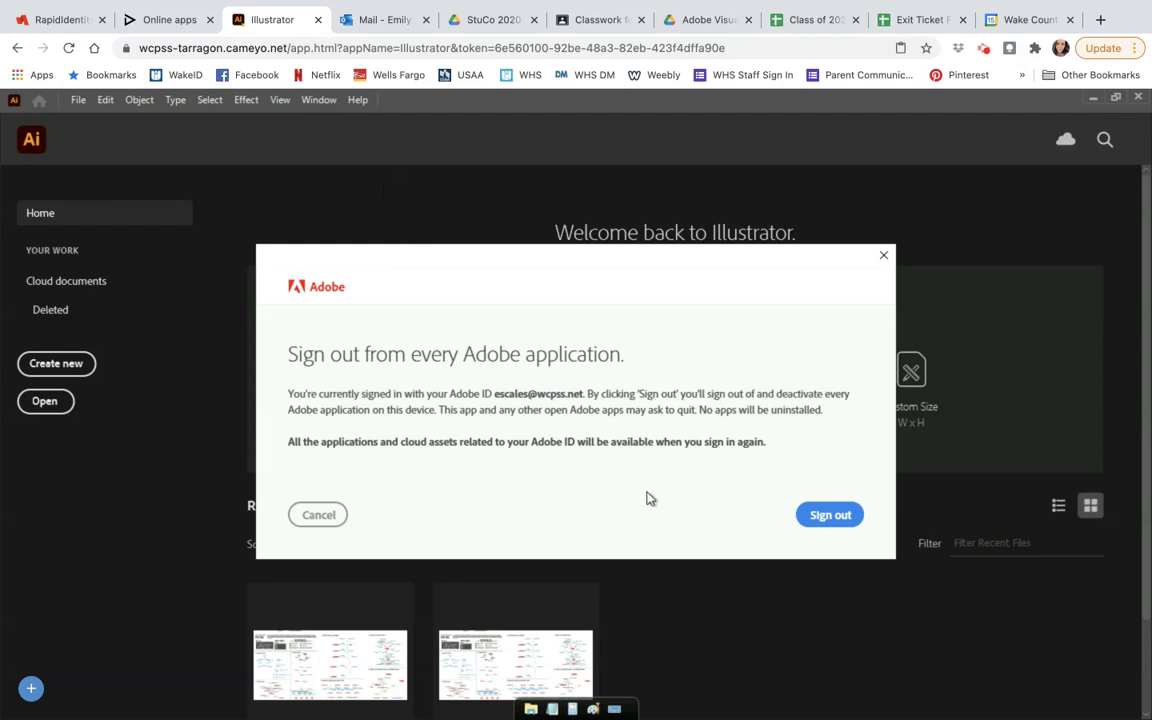
click(834, 526)
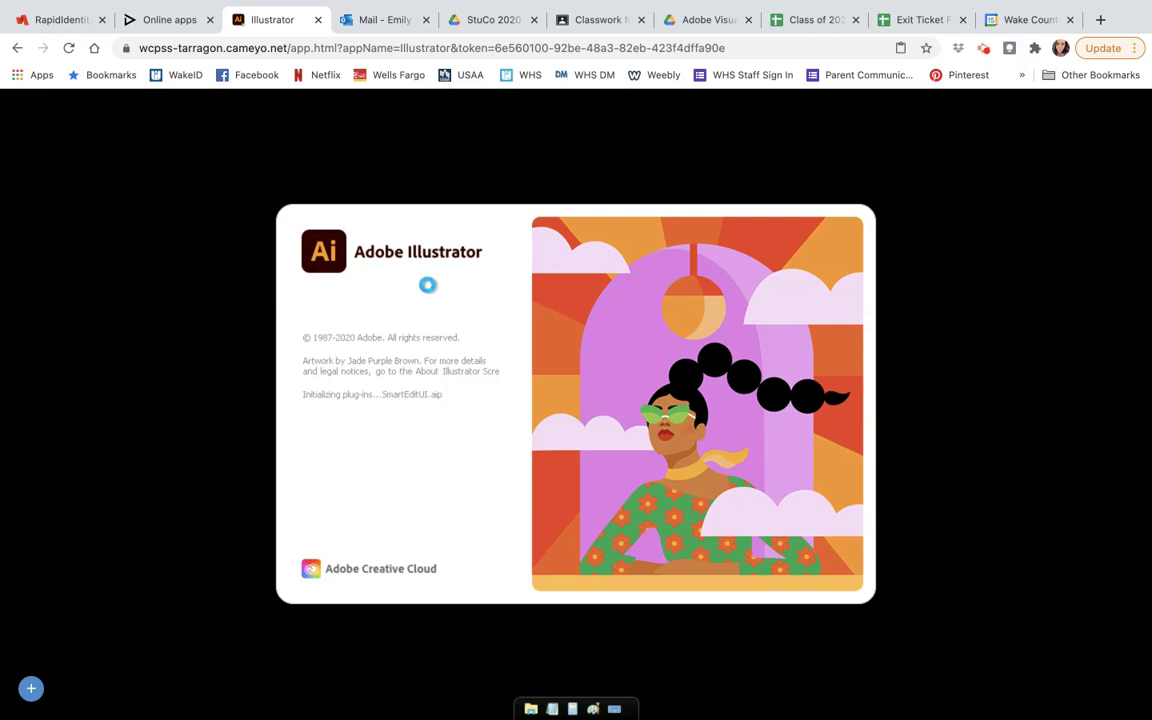
Step: Enter the school account e-mail address in the Adobe sign-in dialog and continue
mouse_move(560, 716)
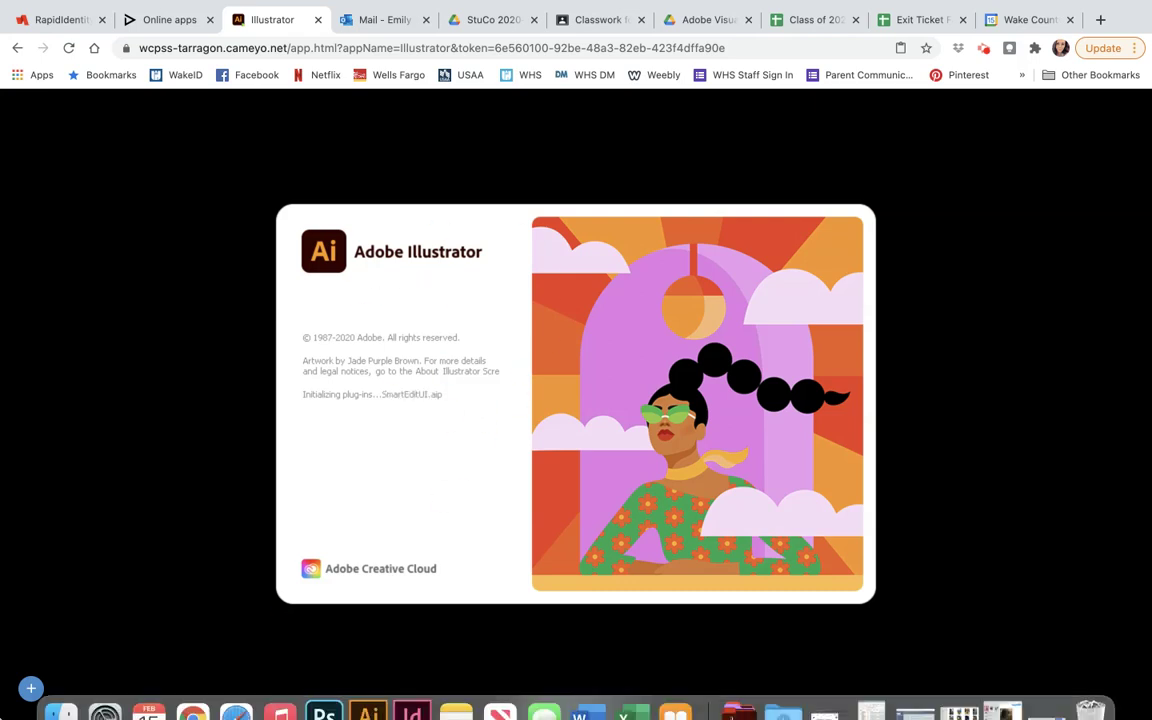
click(31, 688)
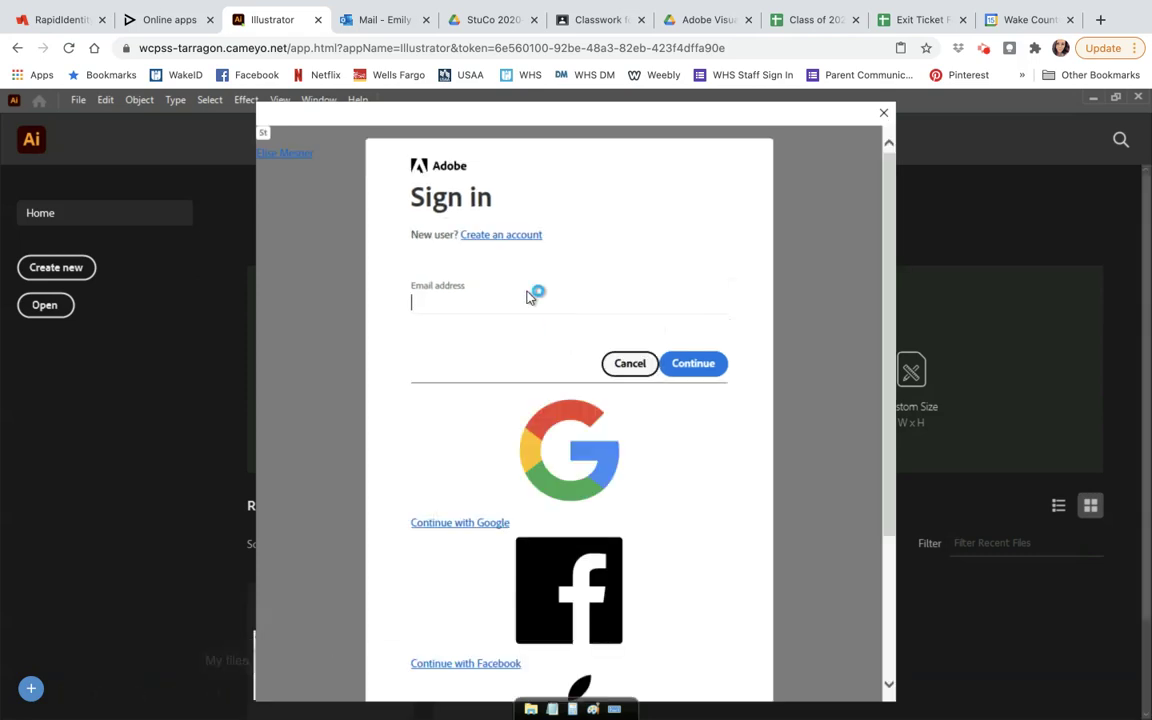
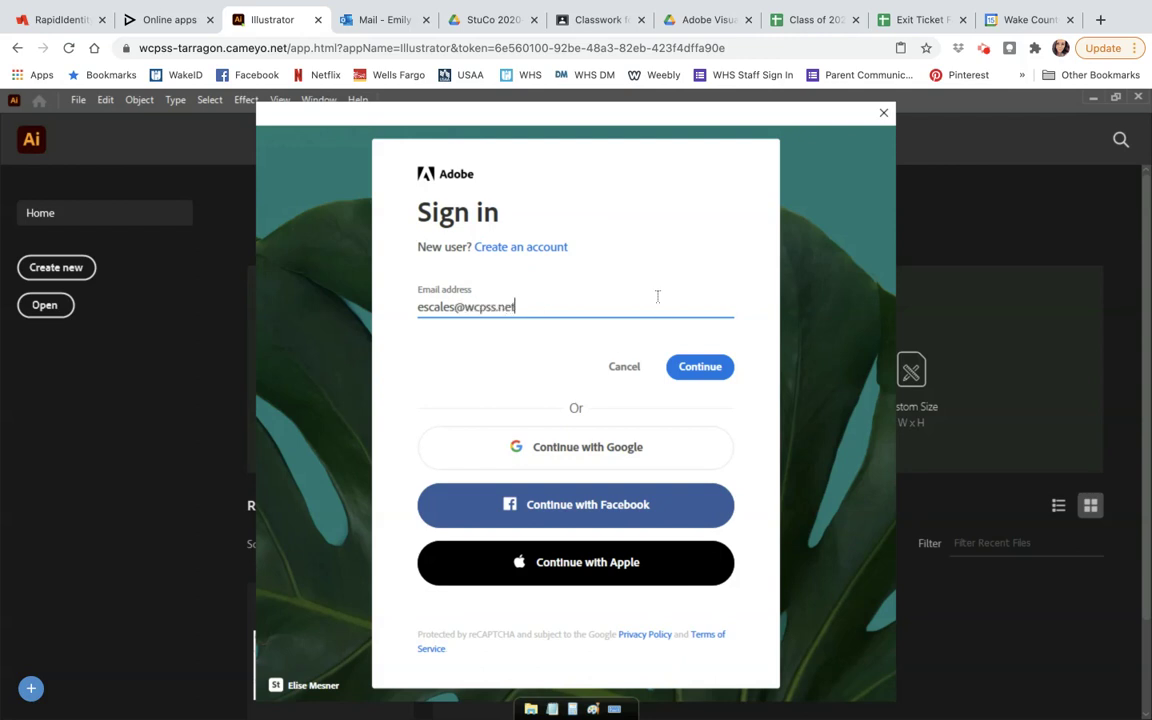
click(697, 374)
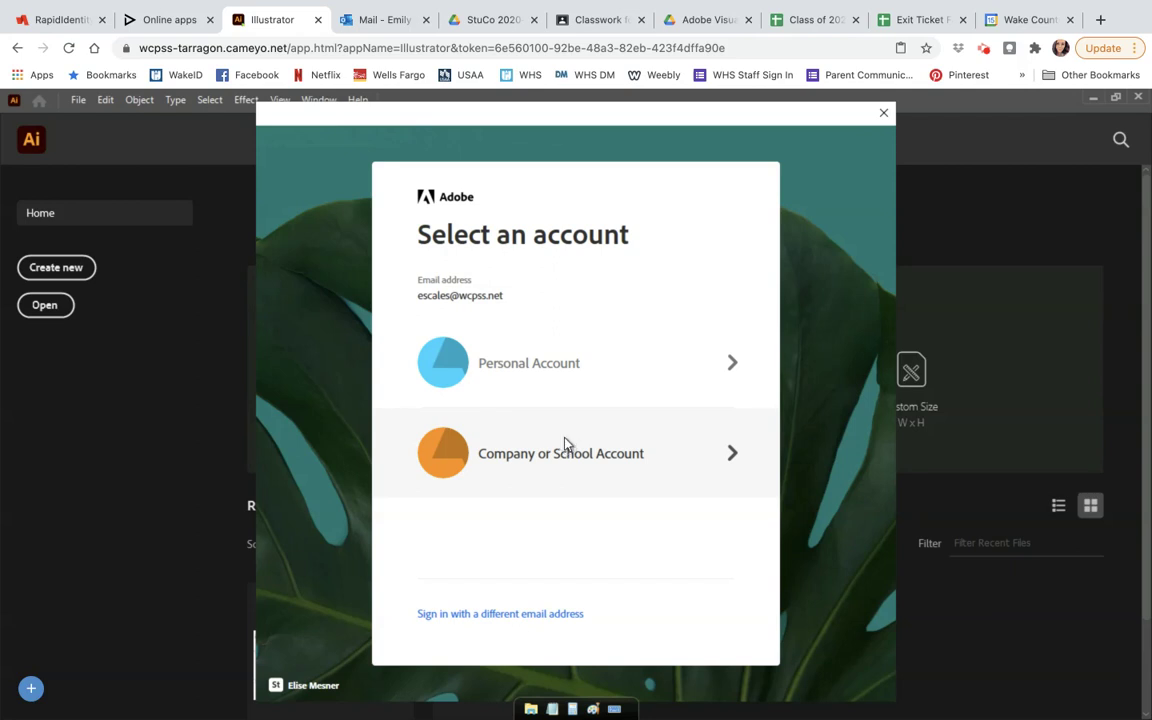
Step: Choose Company or School Account, user type Staff, then enter the WakeID and password
click(565, 444)
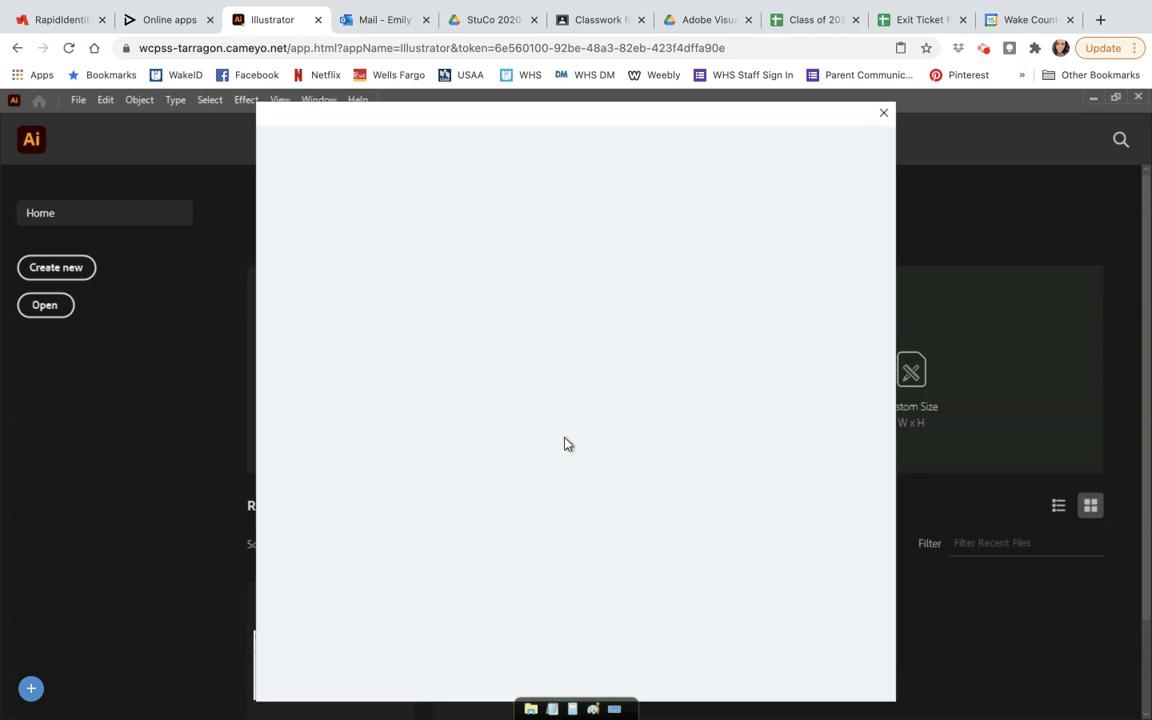
click(558, 258)
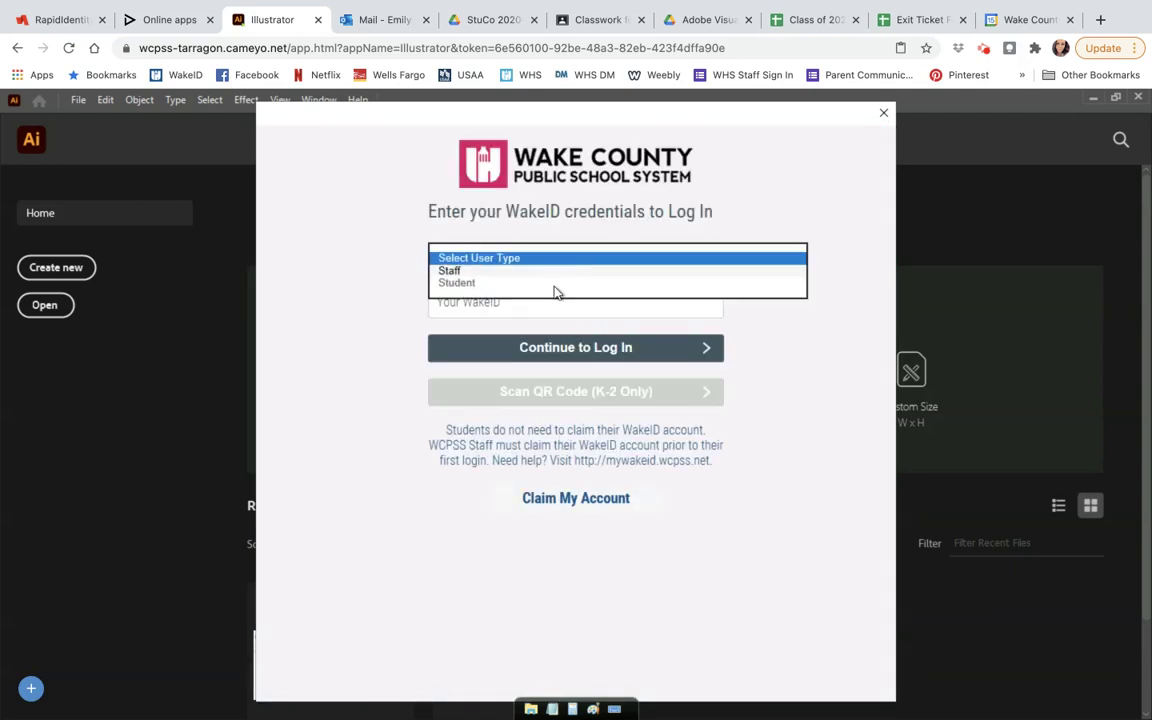
click(548, 270)
click(540, 300)
key(Return)
text(•••••••••••)
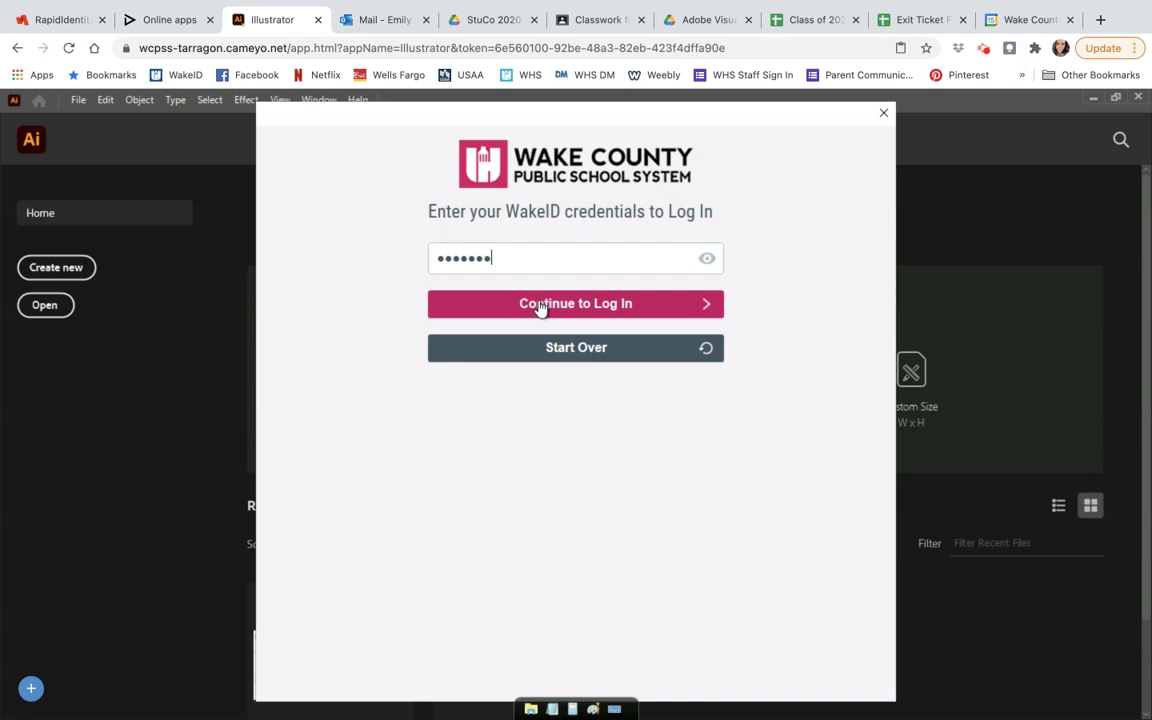
click(576, 306)
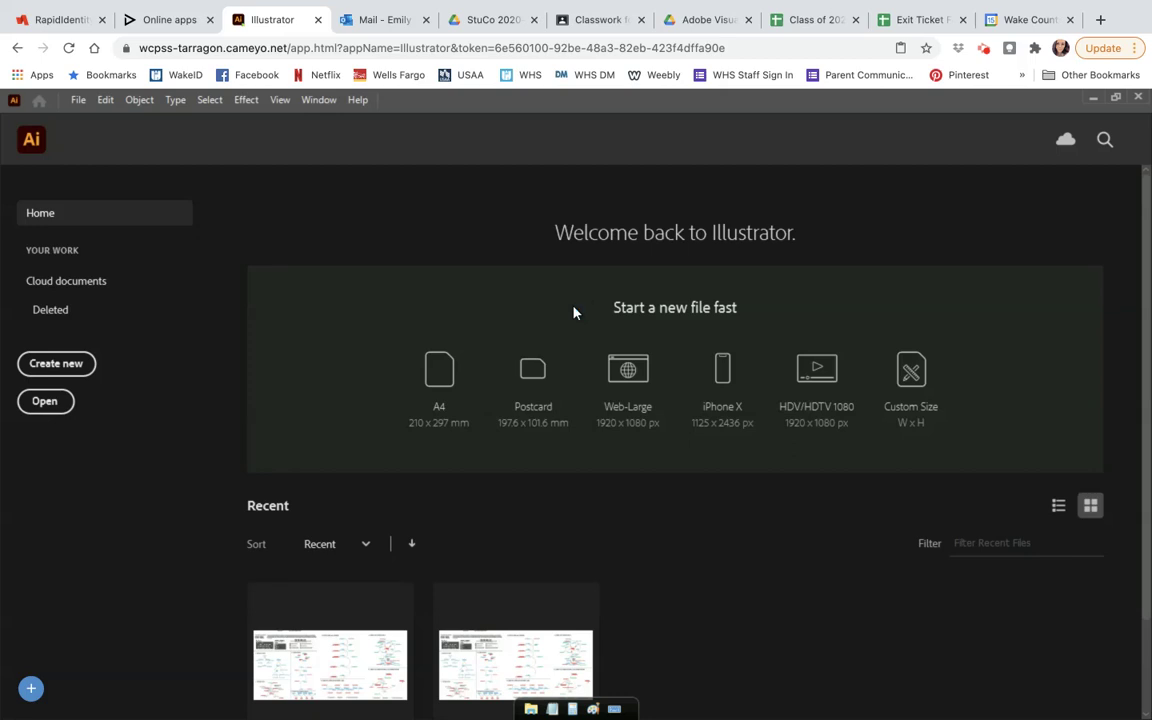
Step: Open align_panel_worksheet from GTeamDrive > Adobe Visual Design Files > Week 4
click(80, 100)
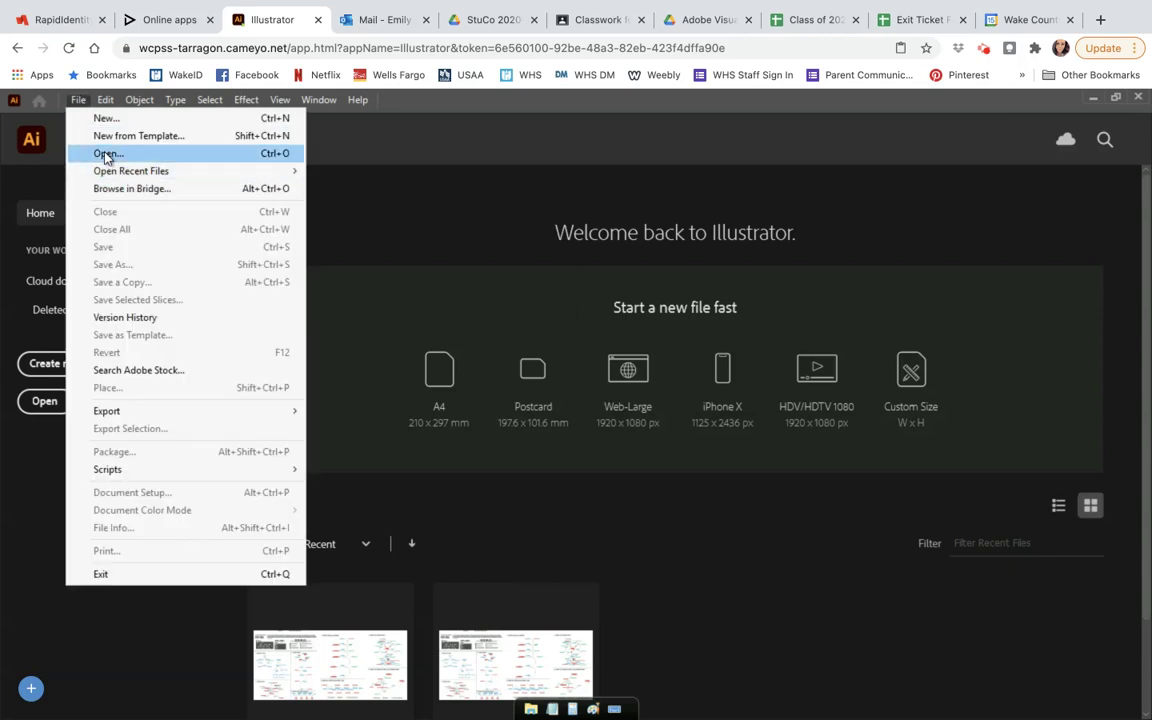
click(107, 154)
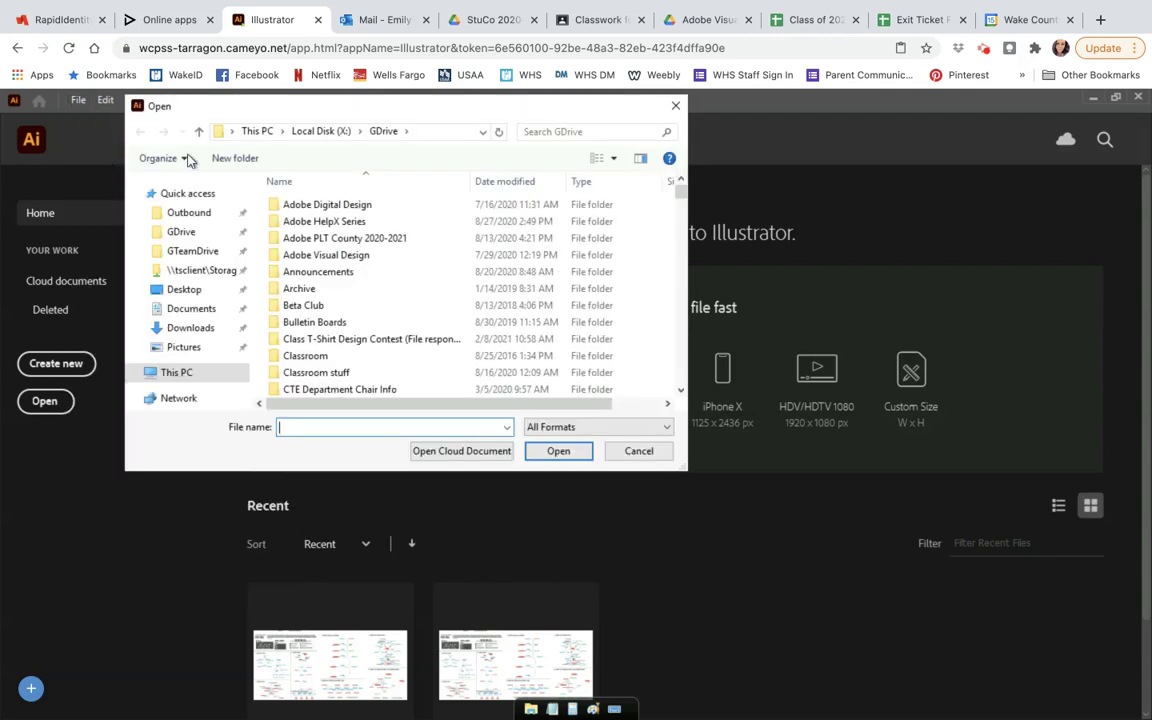
drag(260, 115, 384, 147)
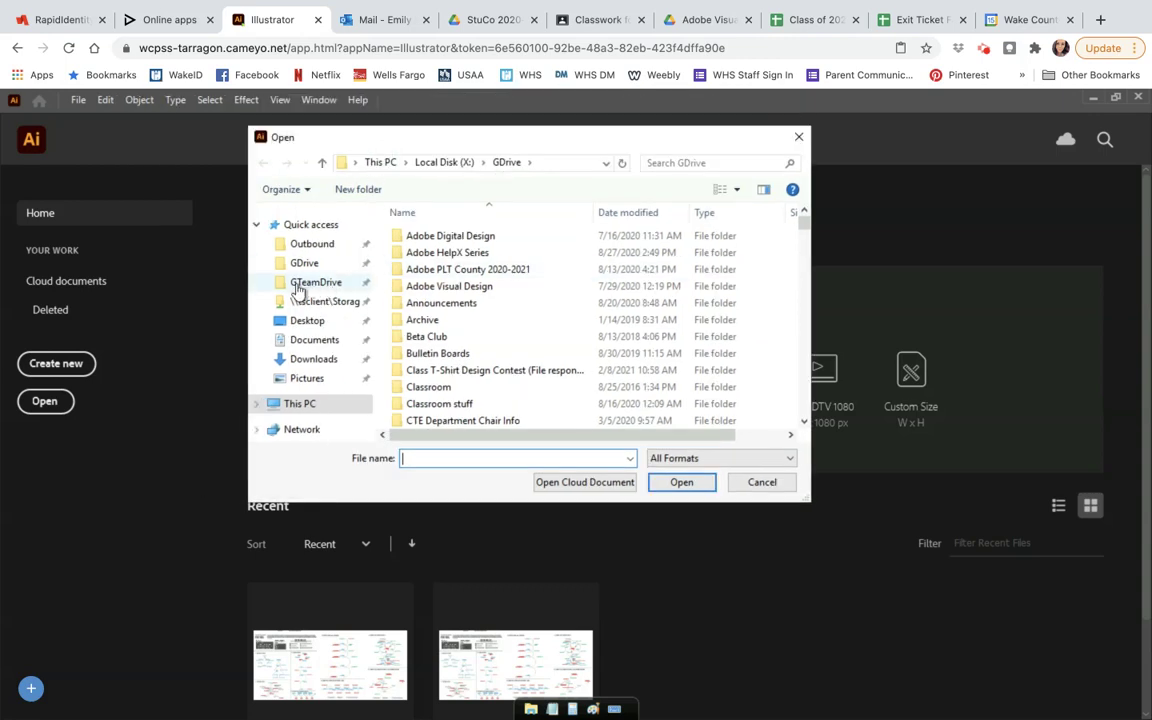
click(298, 288)
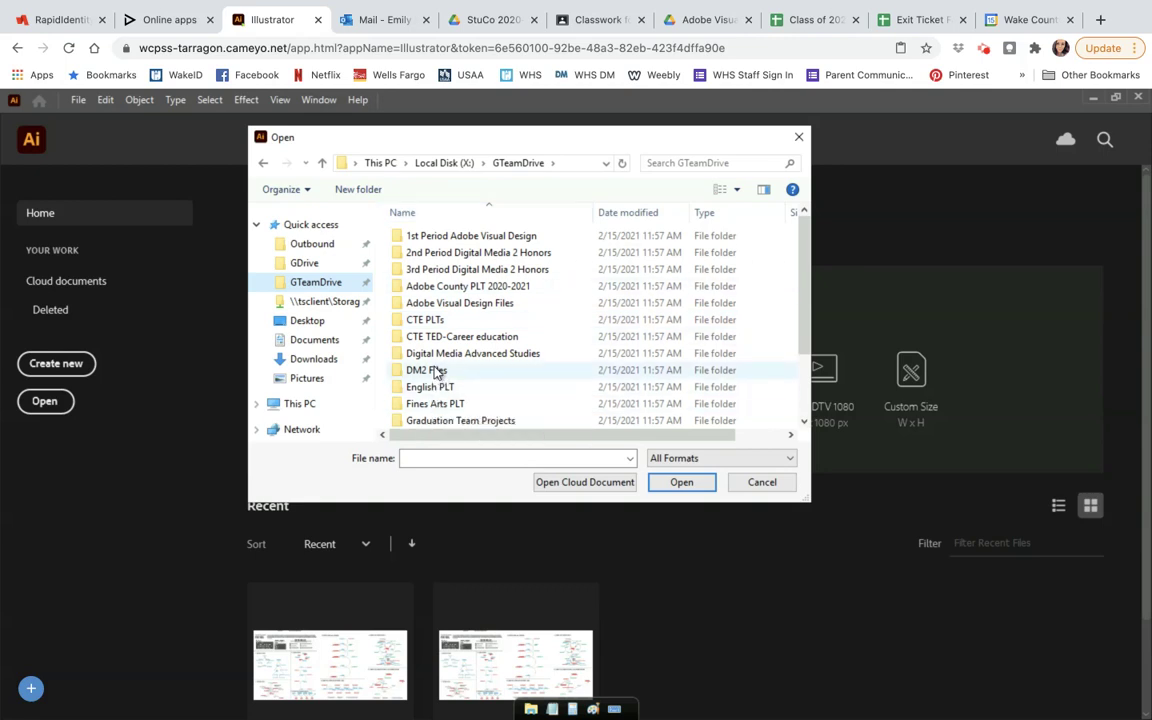
double_click(412, 302)
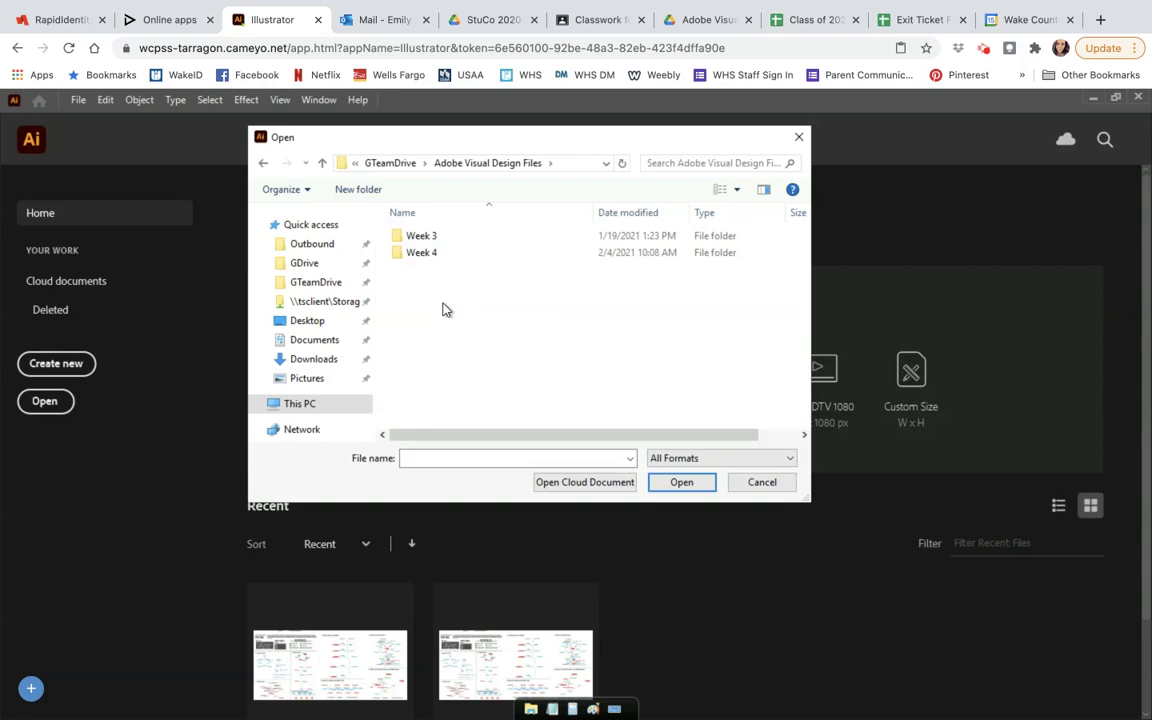
double_click(423, 255)
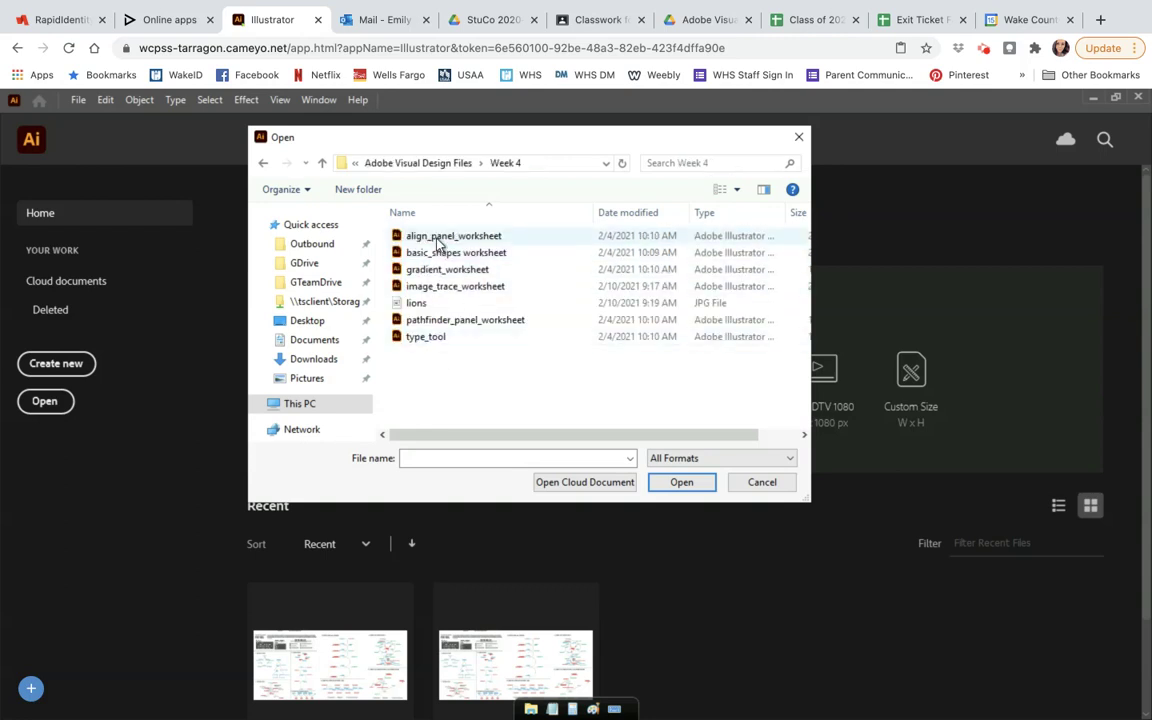
click(437, 240)
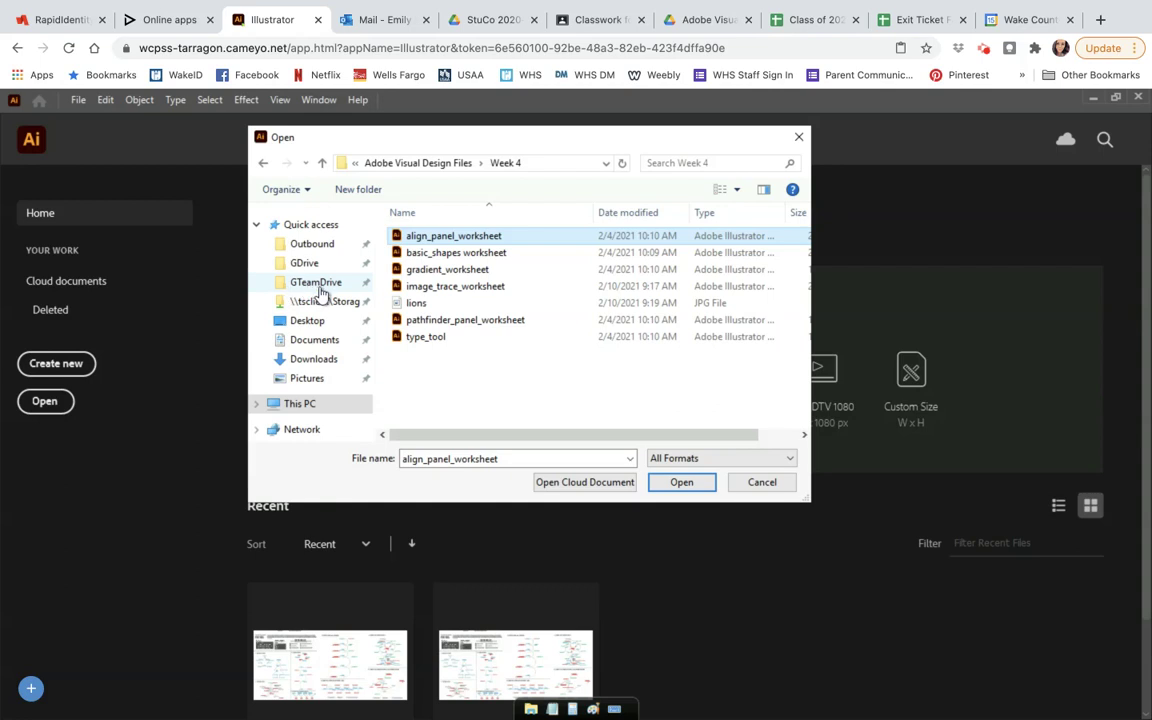
click(707, 19)
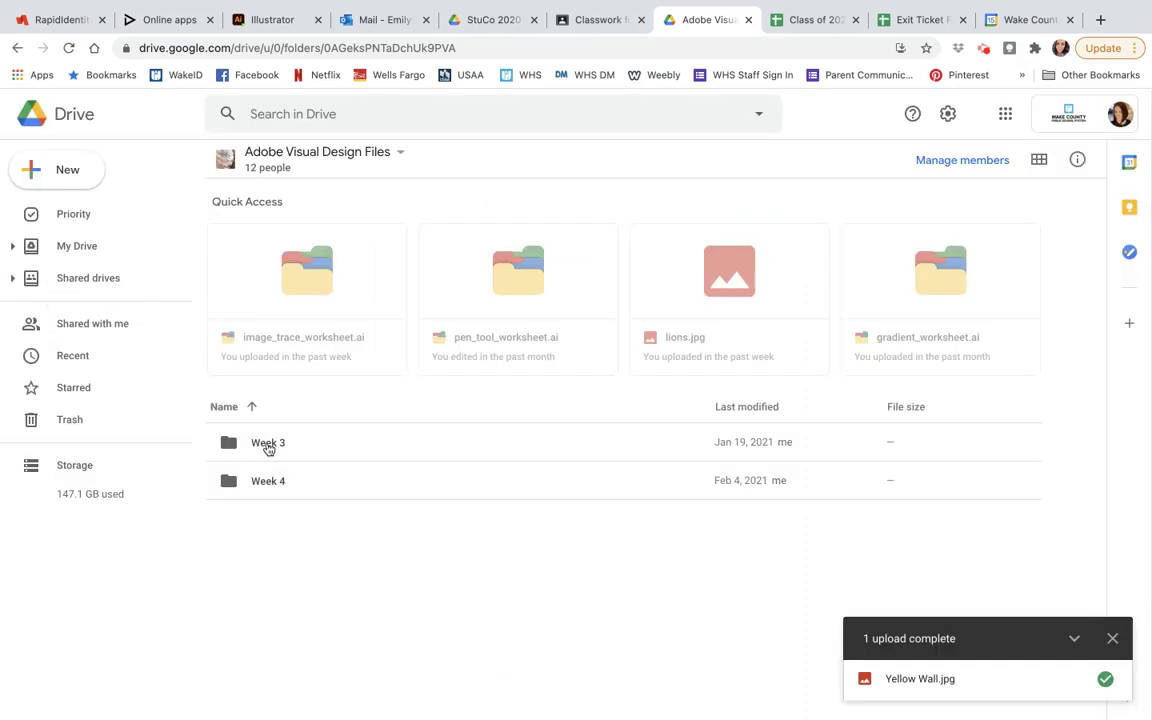
click(272, 19)
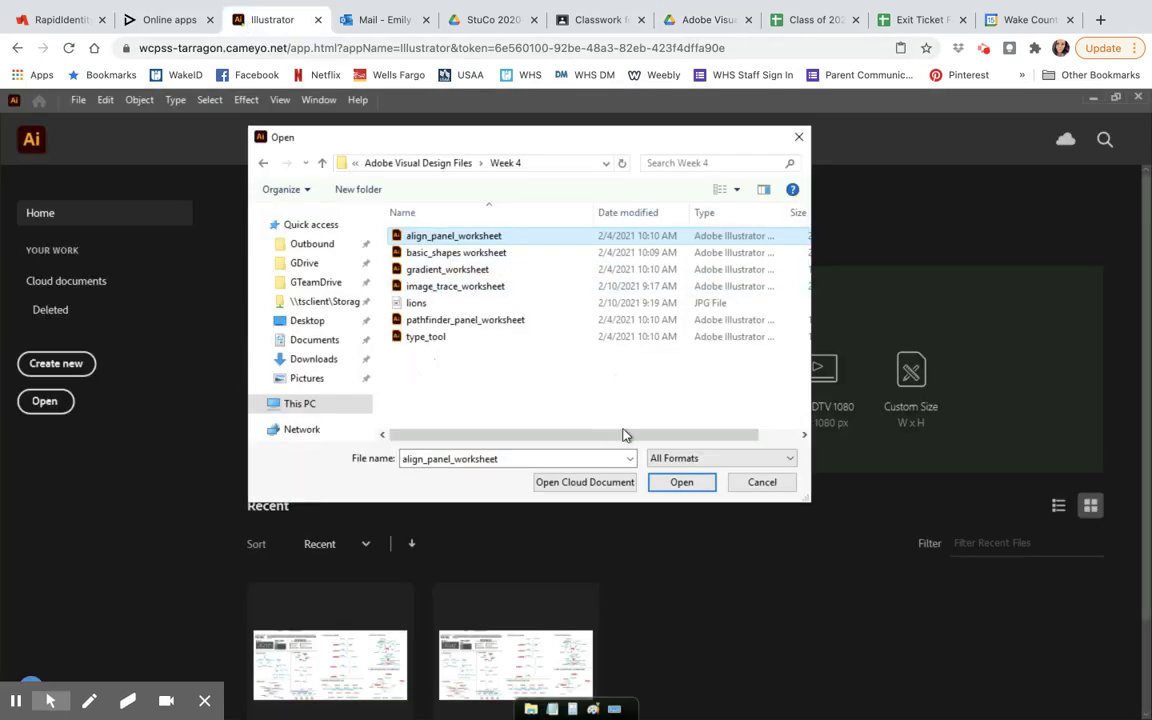
click(685, 482)
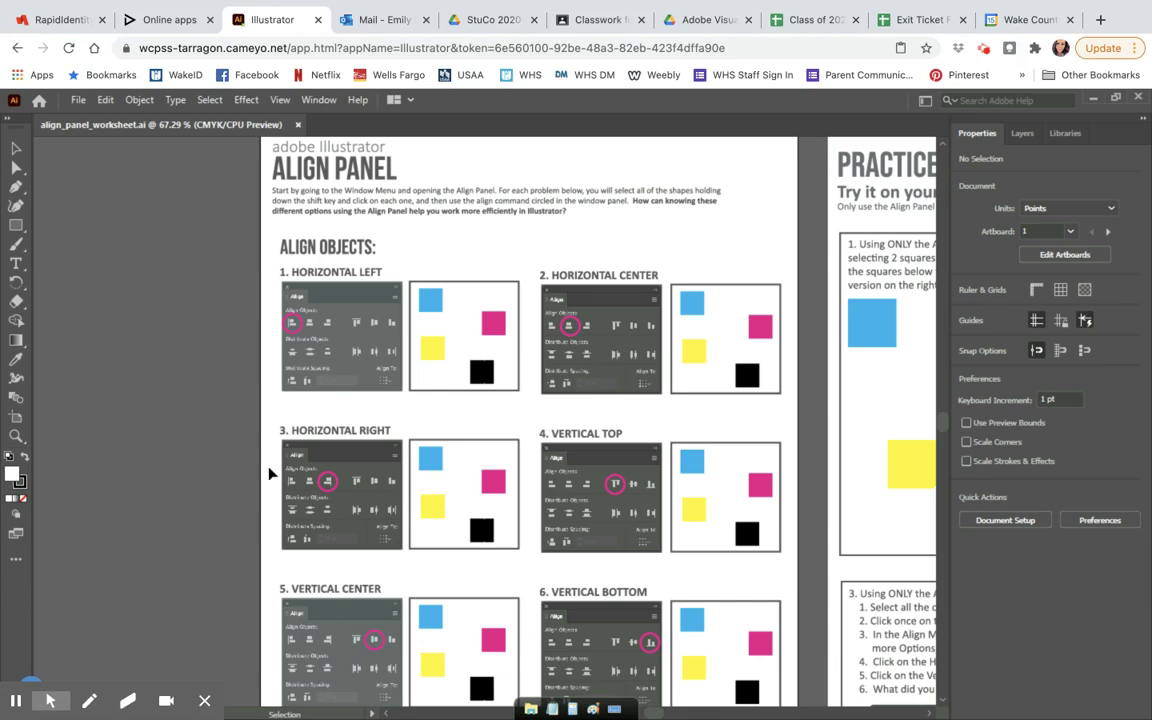
click(204, 700)
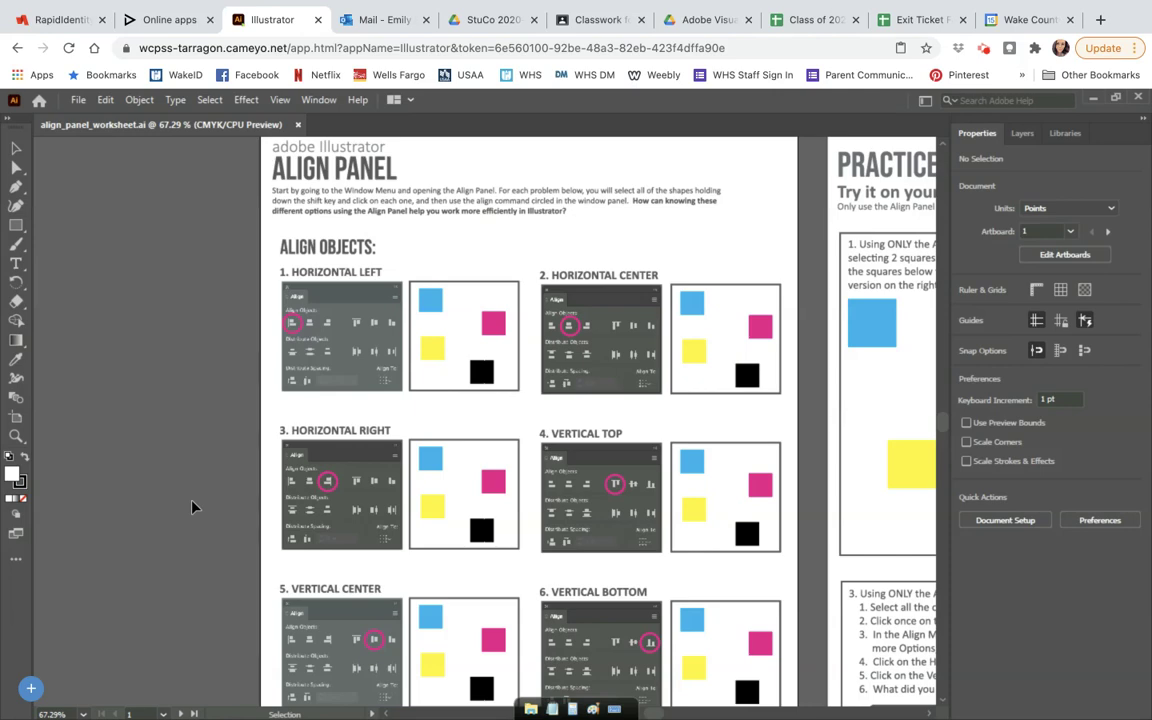
click(31, 688)
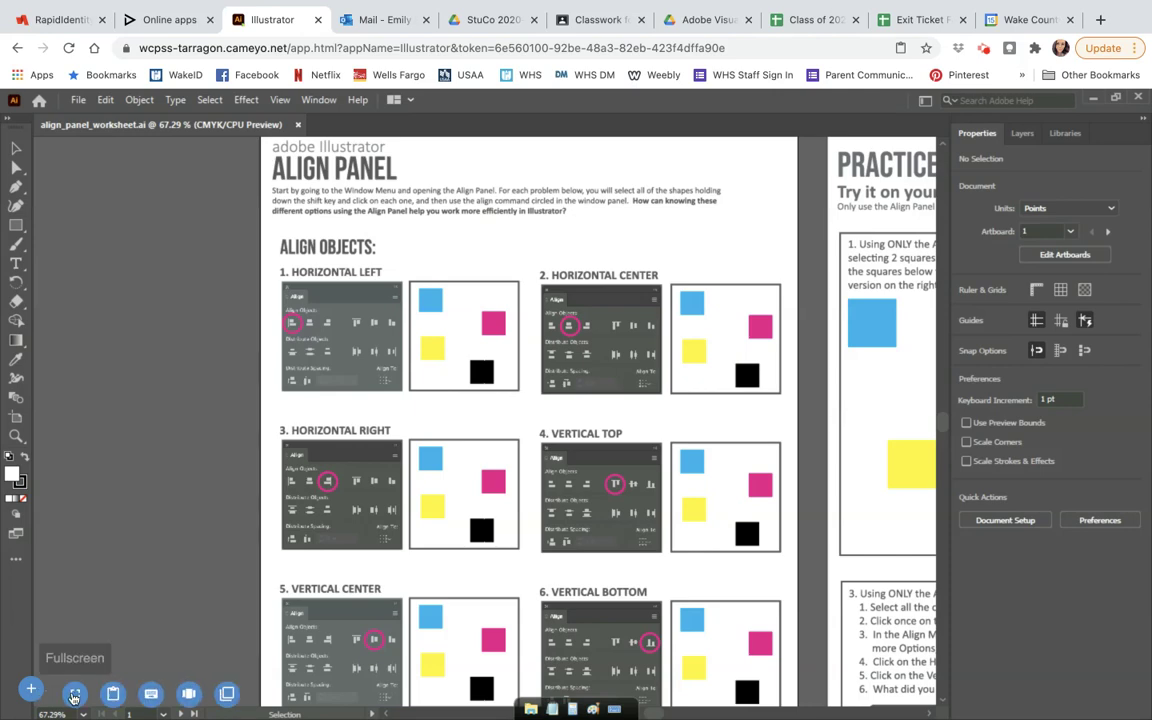
click(73, 694)
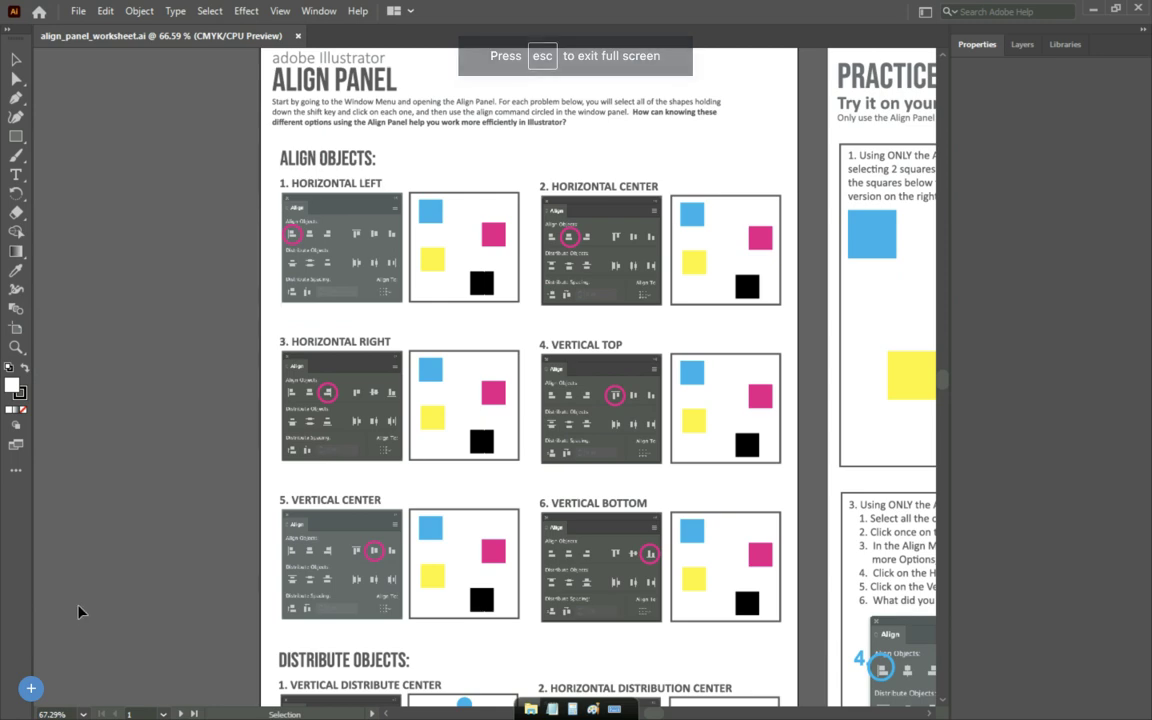
click(31, 688)
click(76, 694)
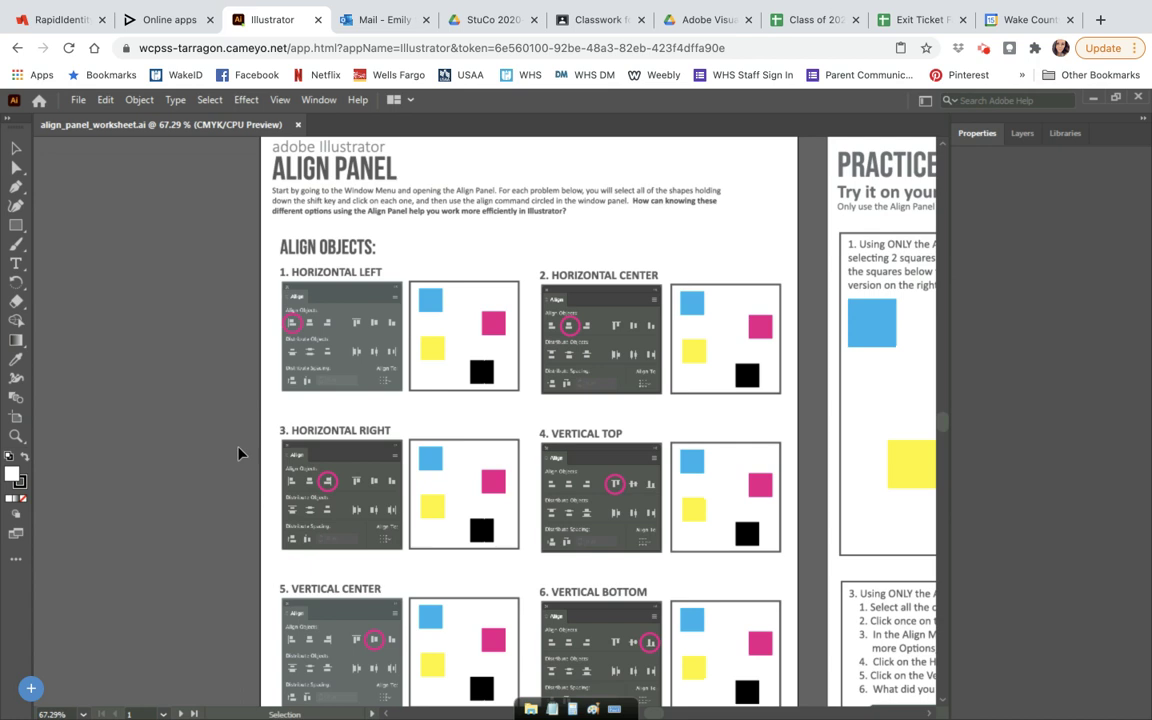
click(1020, 133)
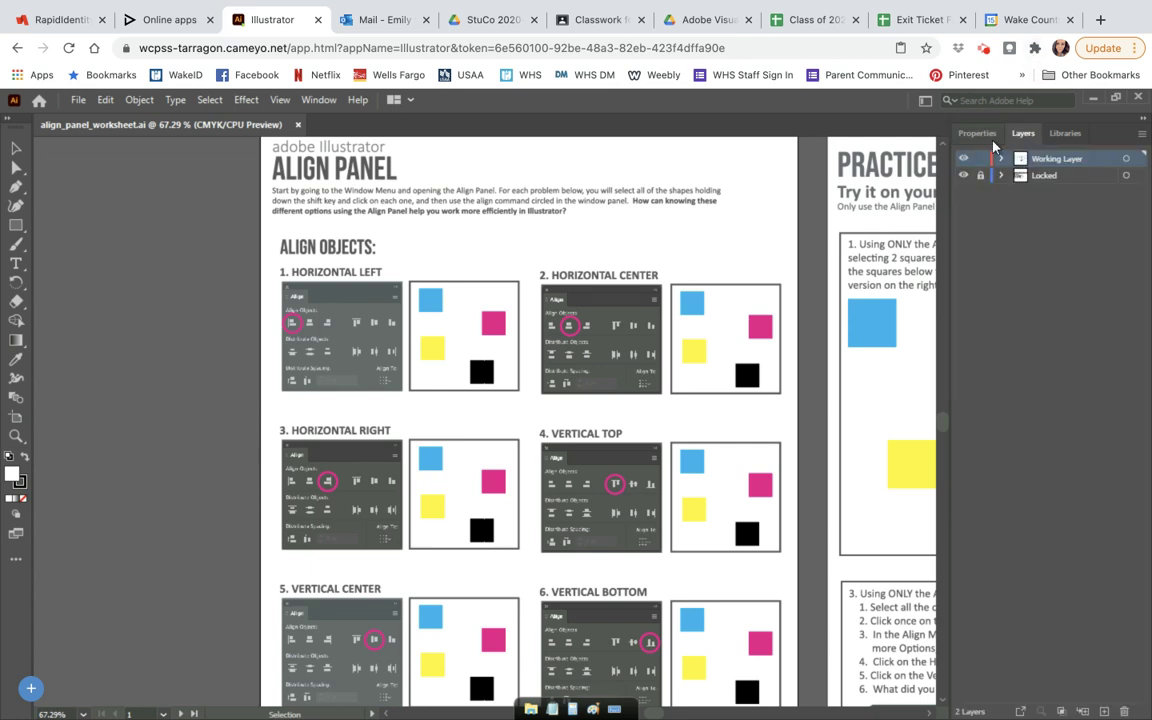
click(977, 134)
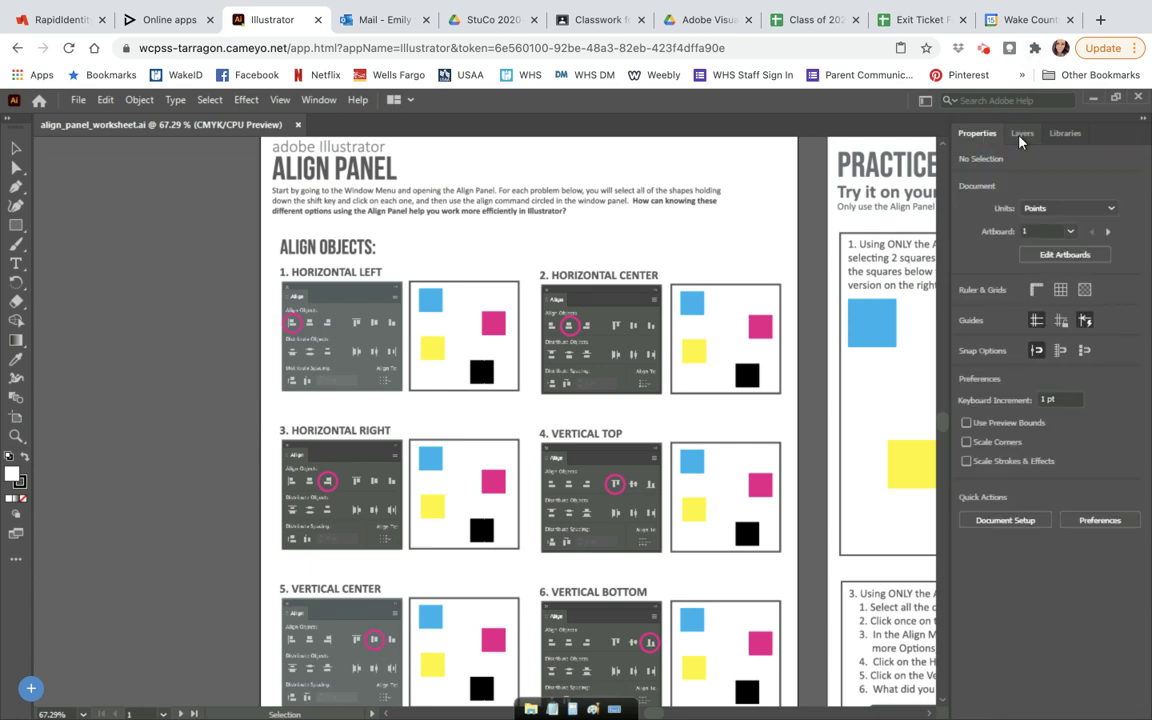
key(F7)
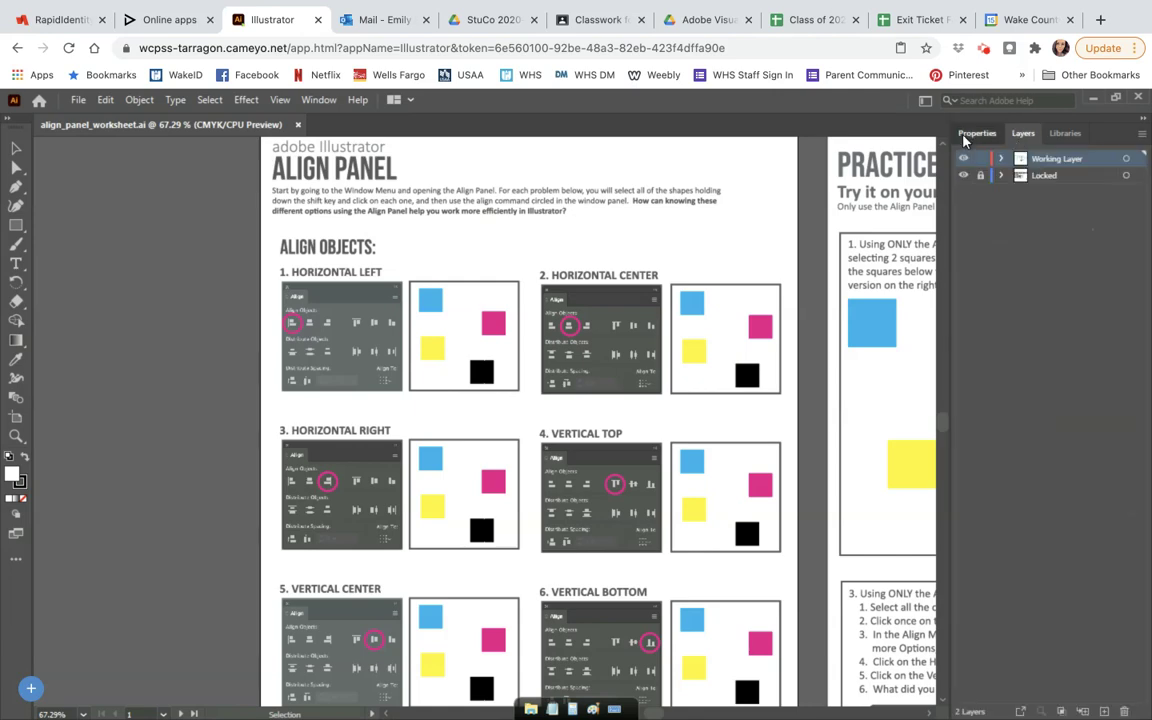
click(979, 136)
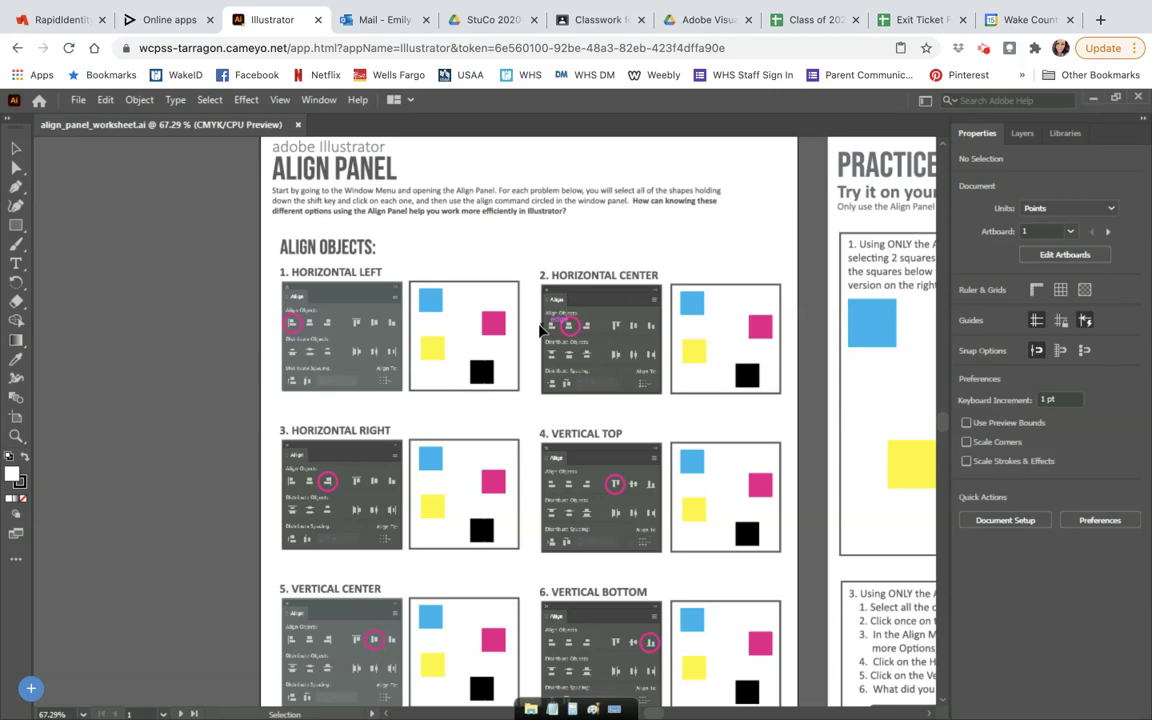
scroll(540, 330, up, 1)
scroll(540, 330, down, 1)
key(ctrl+plus)
key(ctrl+plus)
key(ctrl+plus)
key(ctrl+minus)
key(ctrl+minus)
key(ctrl+minus)
key(ctrl+minus)
key(ctrl+minus)
key(ctrl+plus)
key(ctrl+plus)
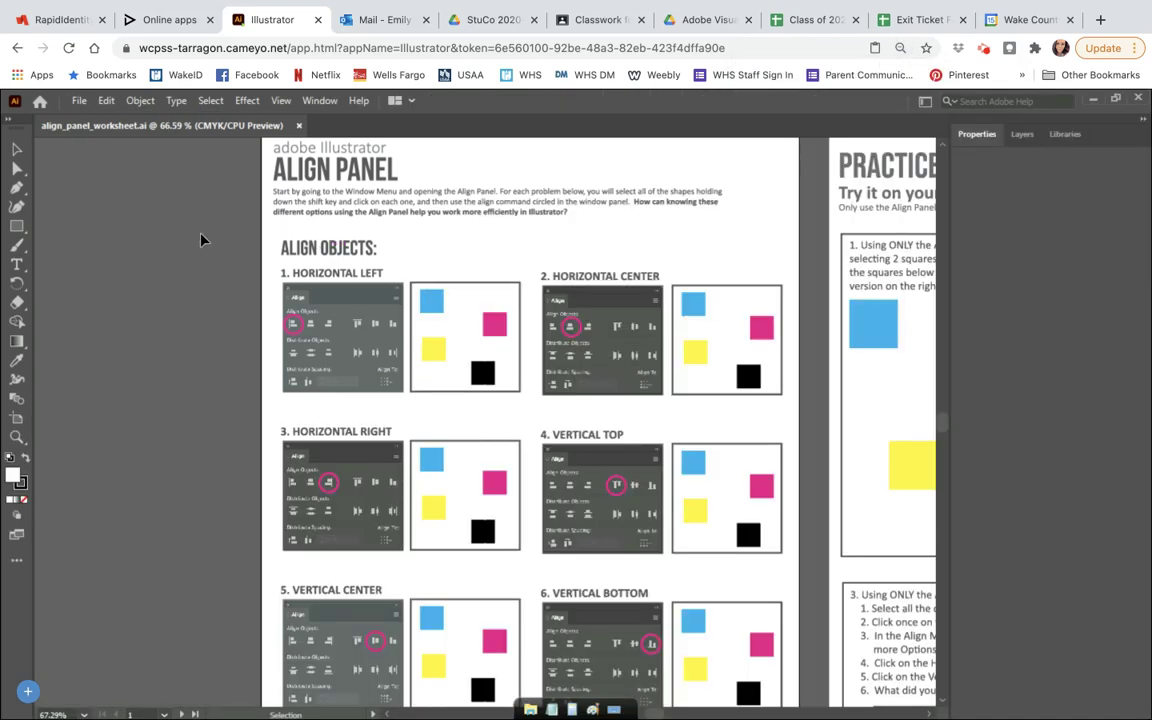
key(ctrl+minus)
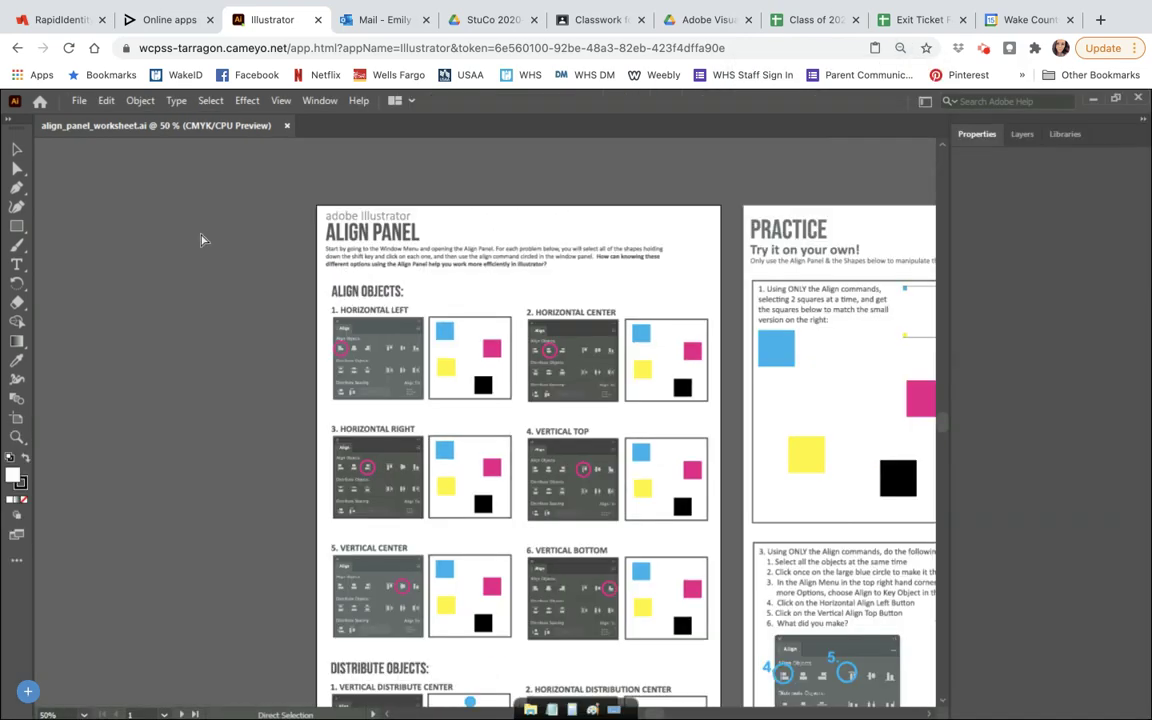
key(ctrl+minus)
key(ctrl+plus)
key(ctrl+plus)
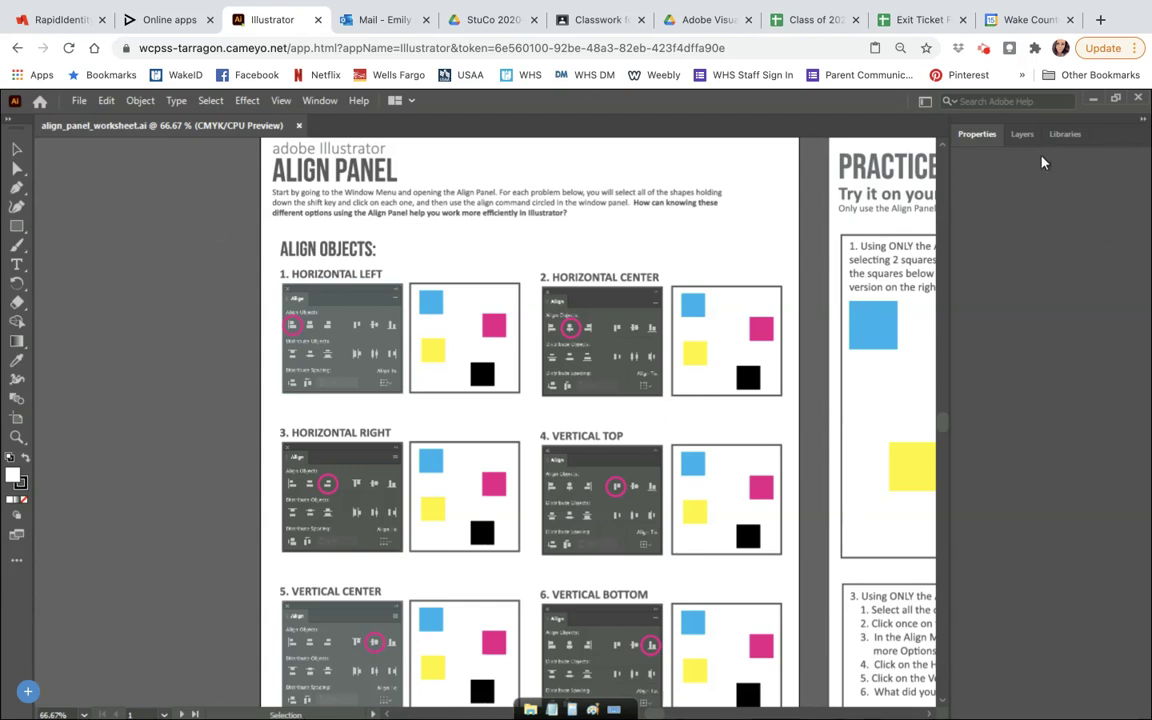
Step: Select squares in the Horizontal Left box and align the pink and black pair right
click(1022, 136)
click(980, 134)
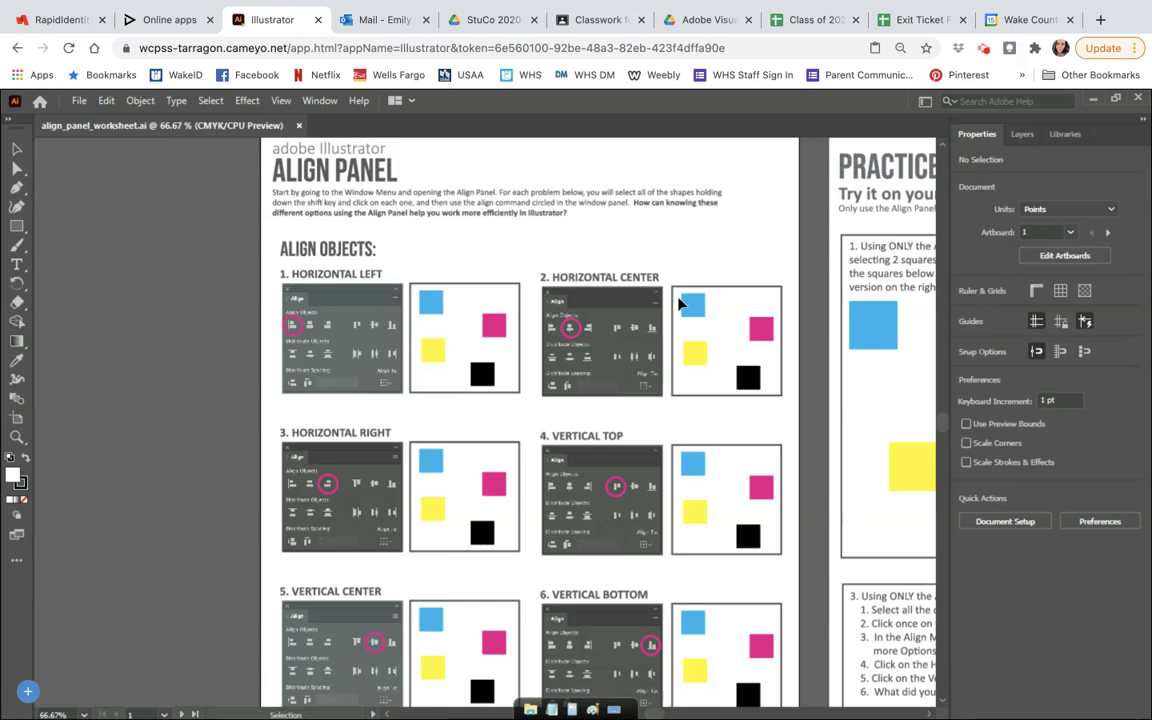
drag(408, 268, 519, 342)
click(510, 320)
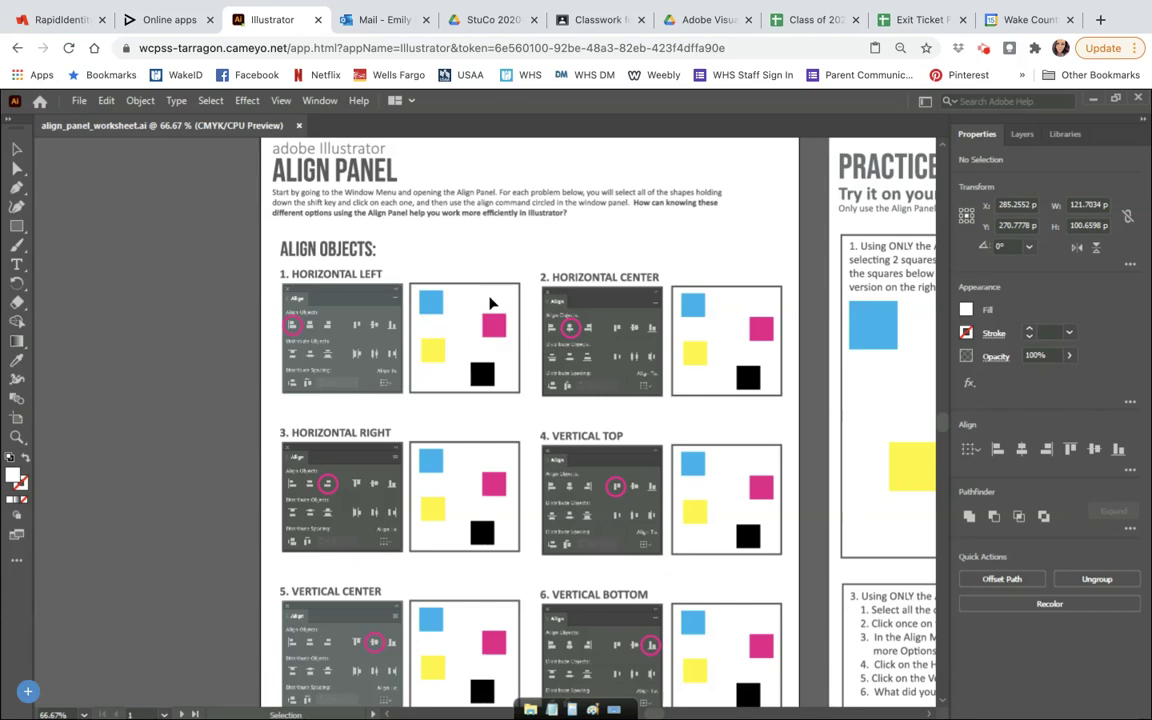
click(481, 368)
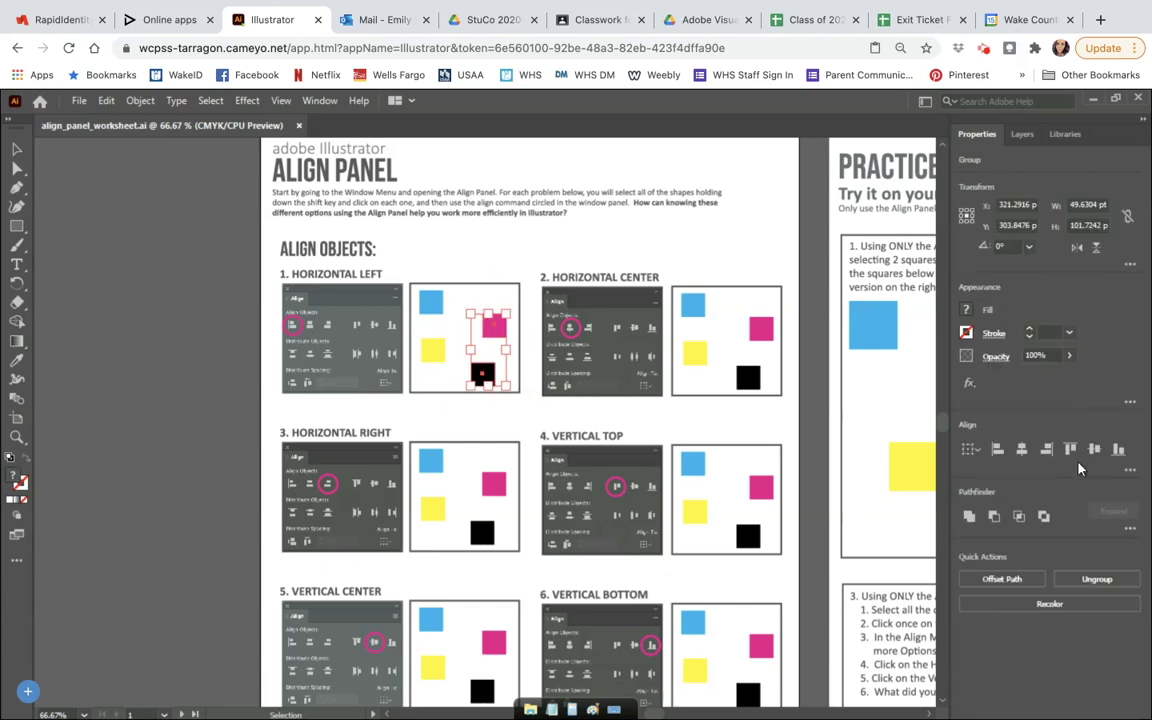
click(1046, 447)
Step: Select all four Horizontal Left squares and align them along their left edges
drag(411, 270, 522, 365)
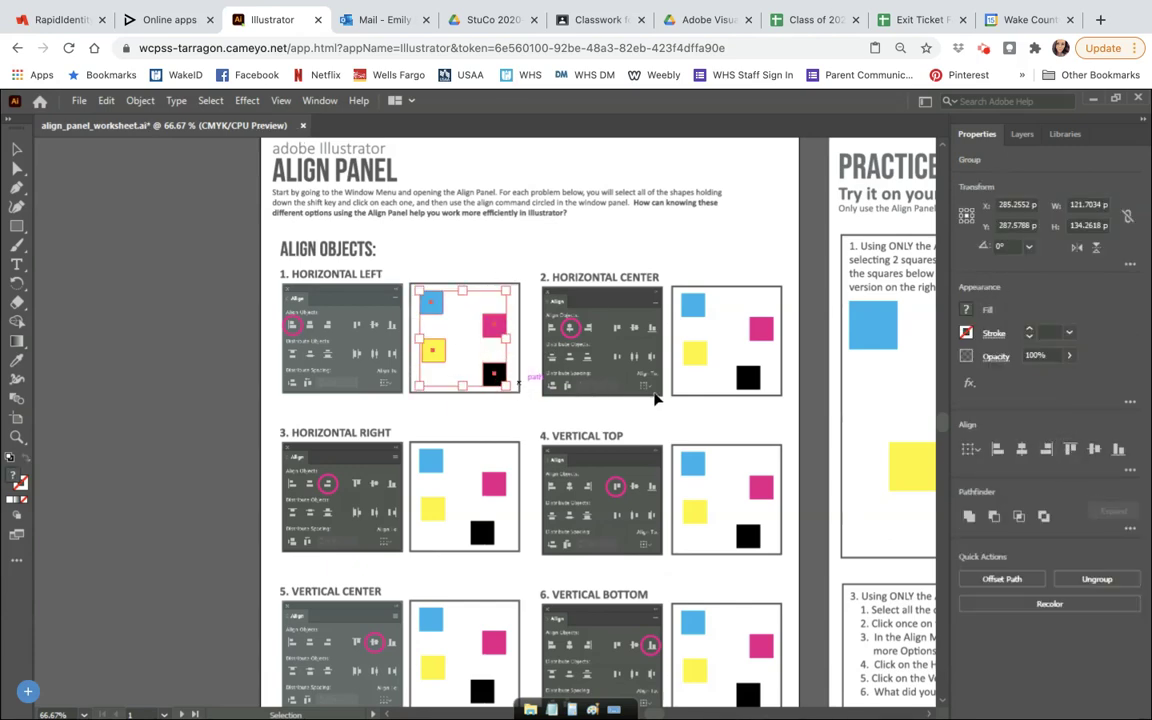
click(995, 450)
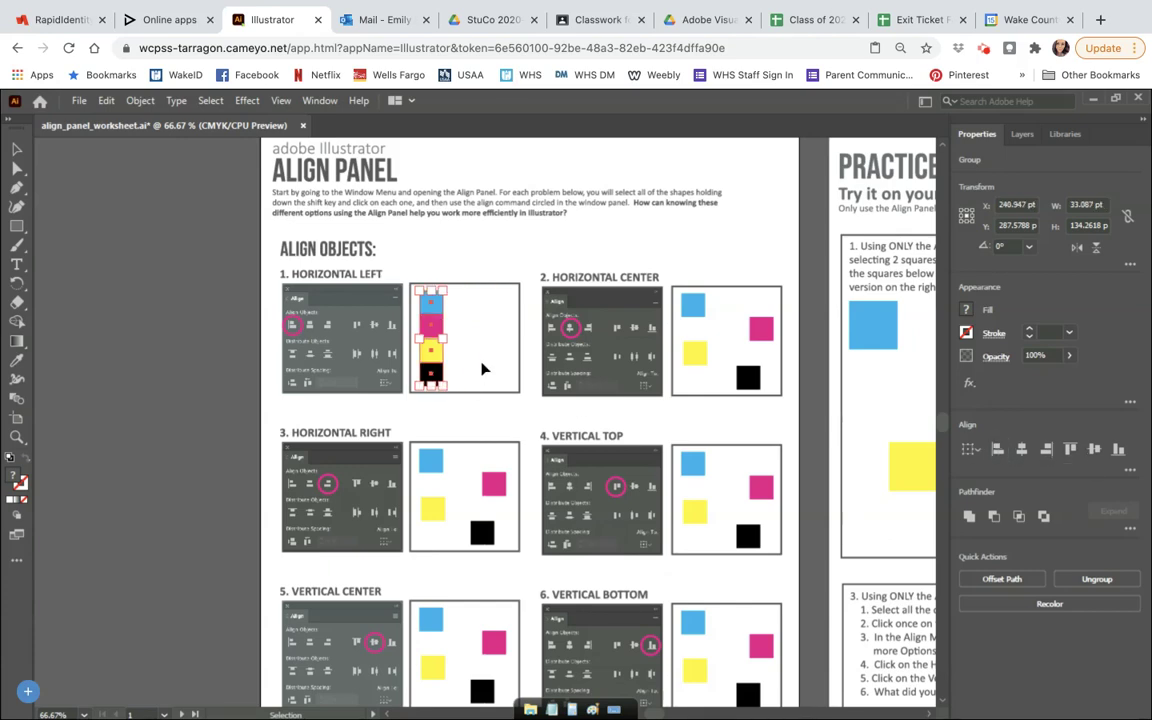
click(313, 262)
click(76, 101)
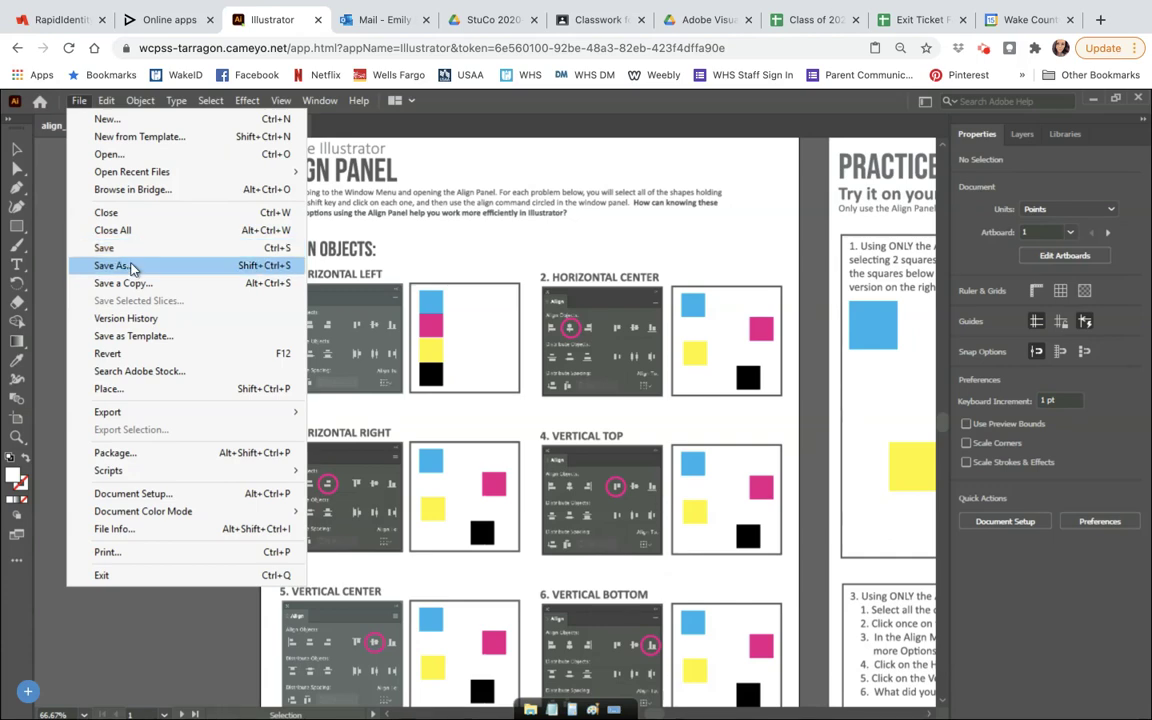
Step: Save As with the student's name and '2nd' period before align_panel_worksheet, in GDrive's Adobe Visual Design folder
click(112, 265)
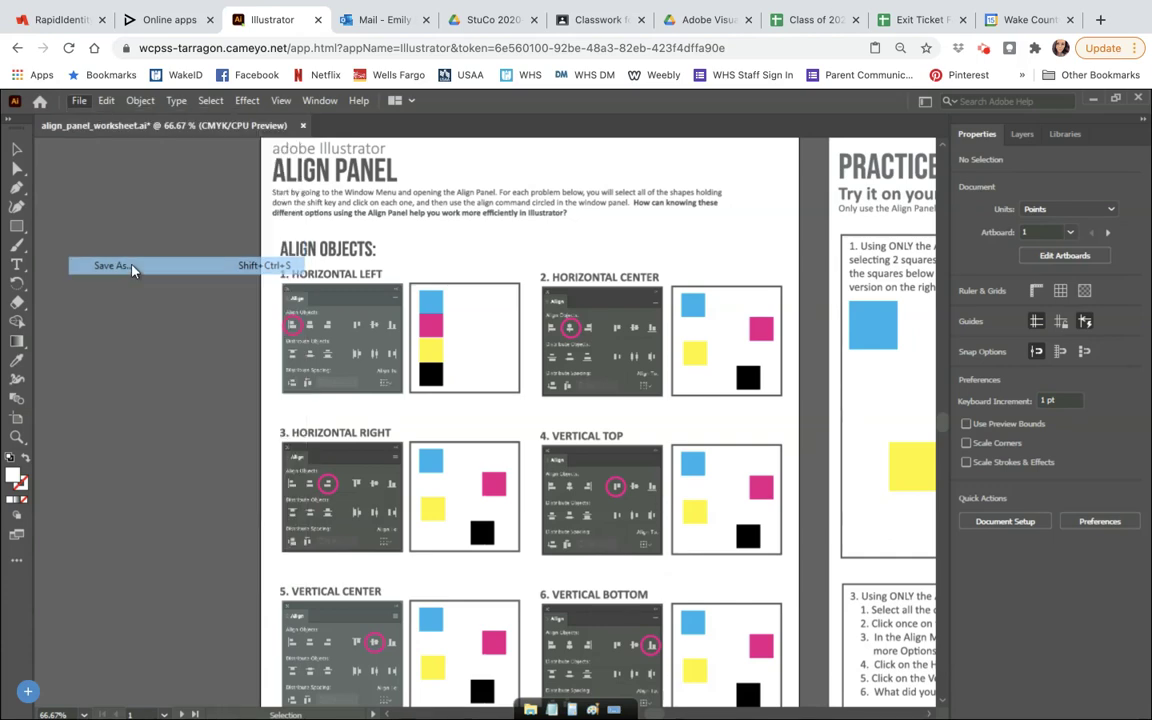
key(Home)
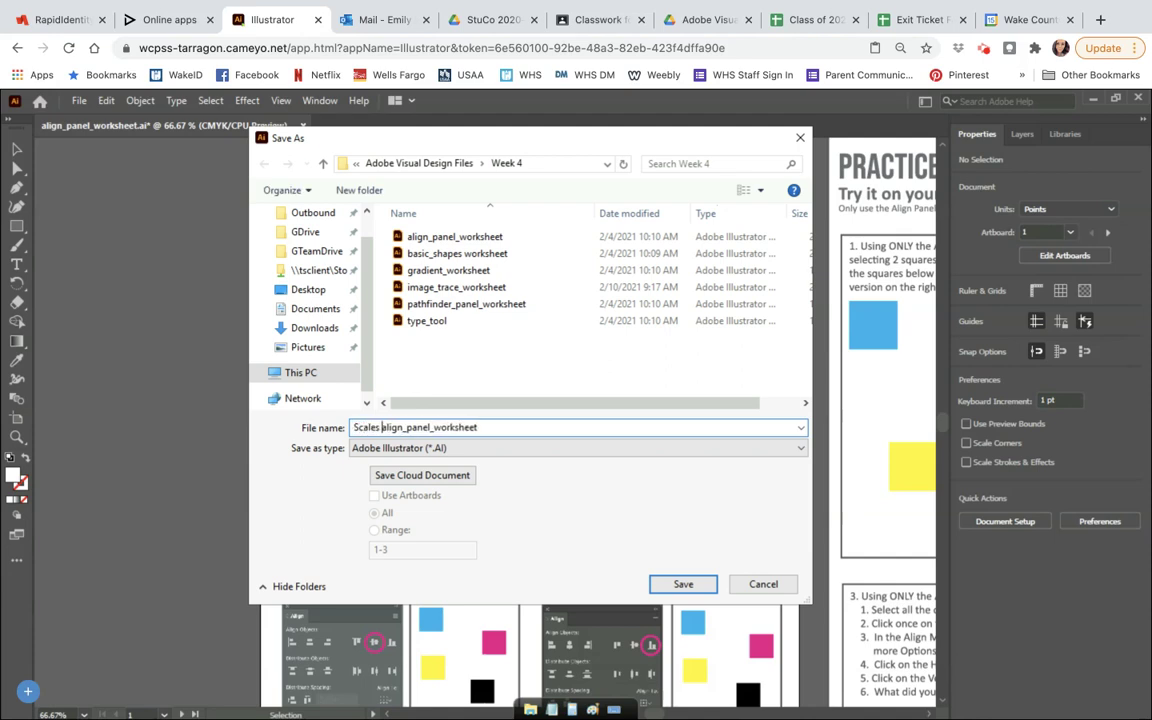
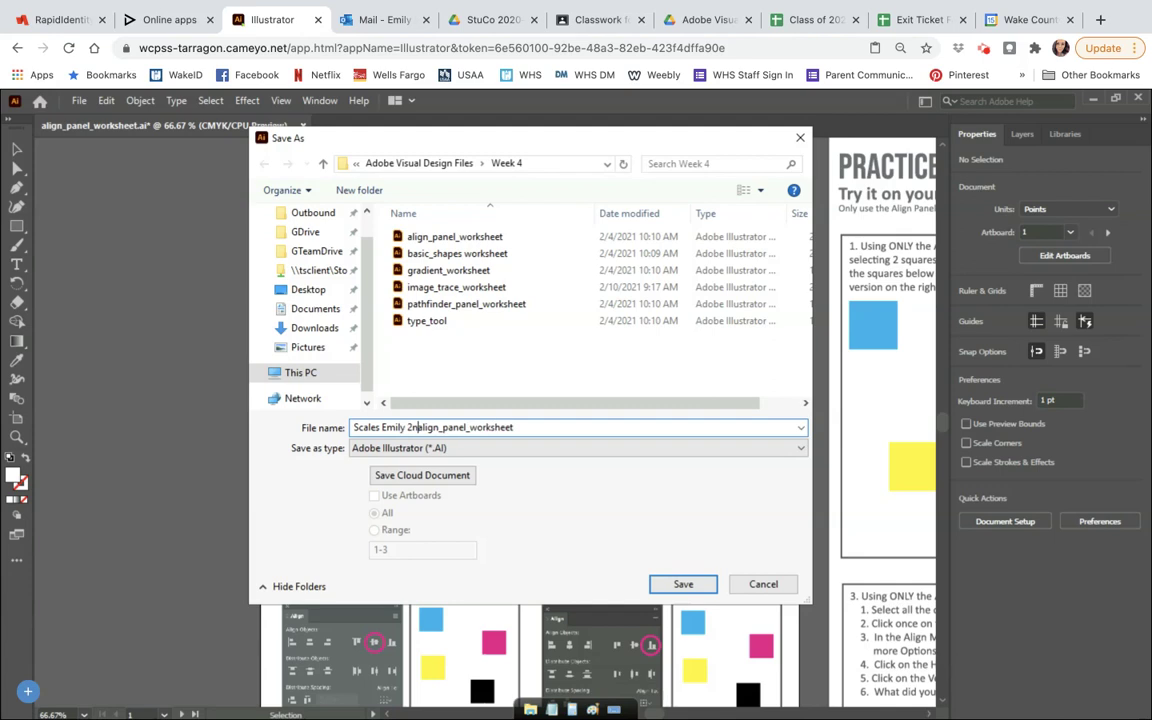
text(d)
click(303, 233)
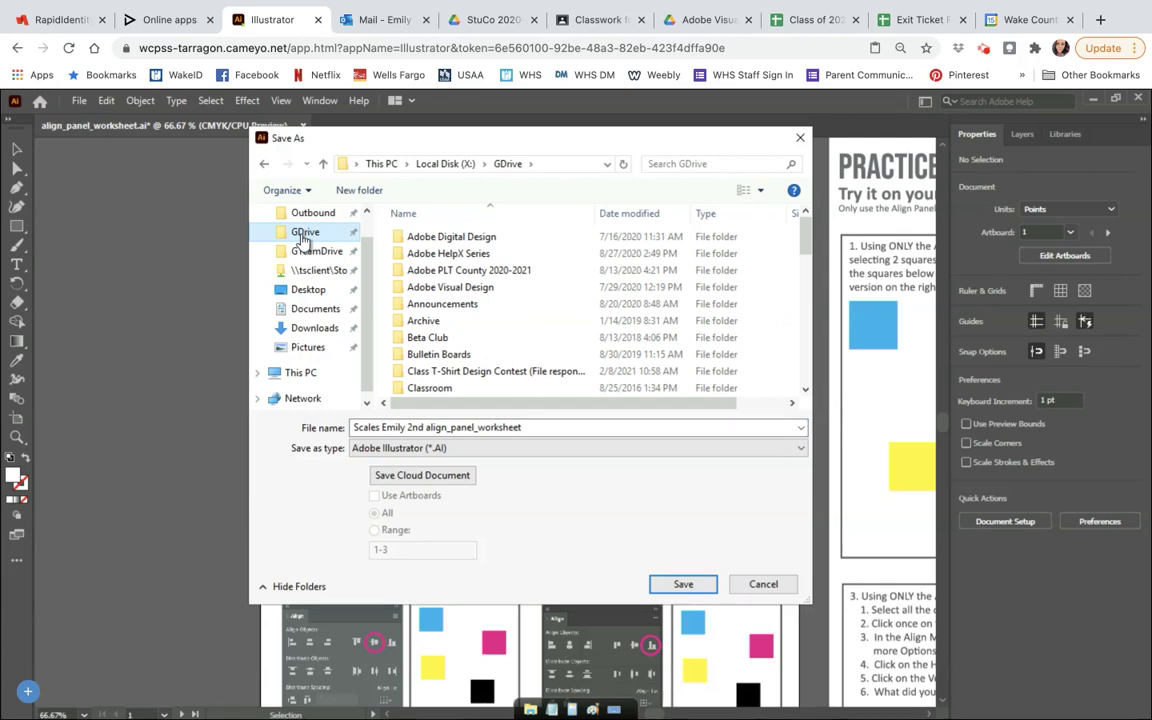
click(444, 289)
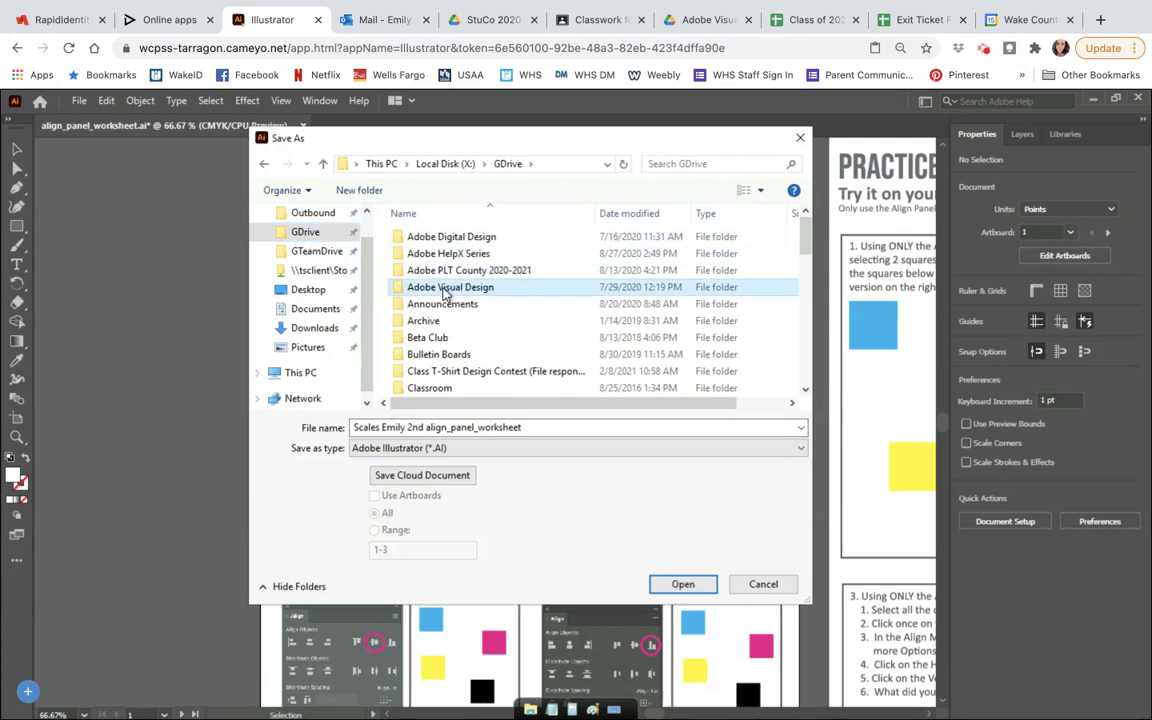